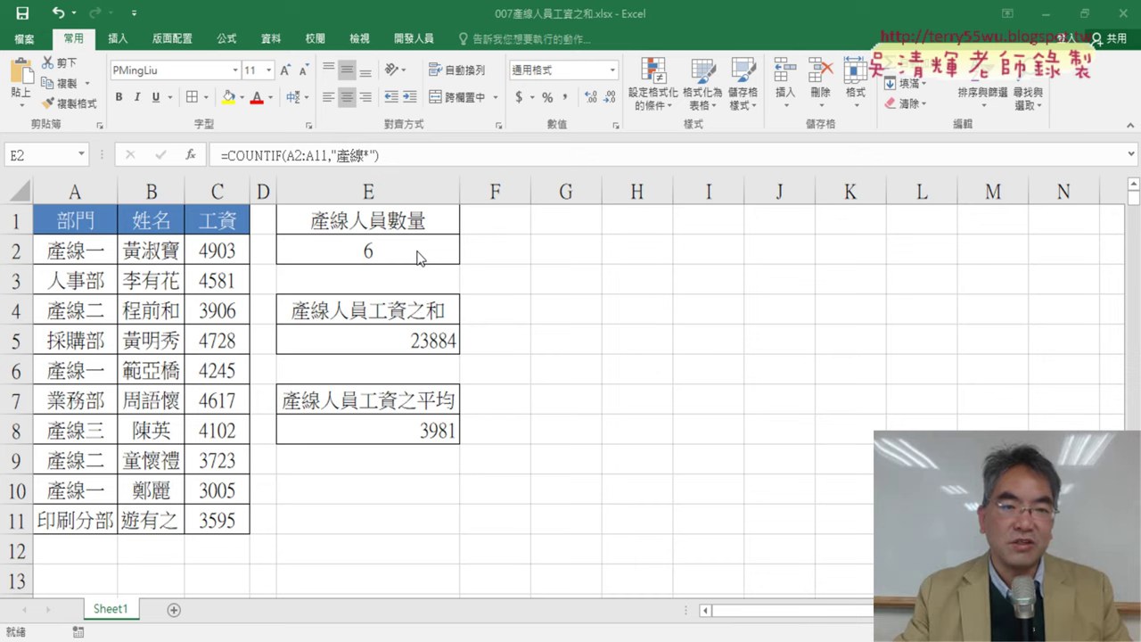
Inspect the count, sum and average formulas in E2, E5 and E8 on Sheet1
click(422, 251)
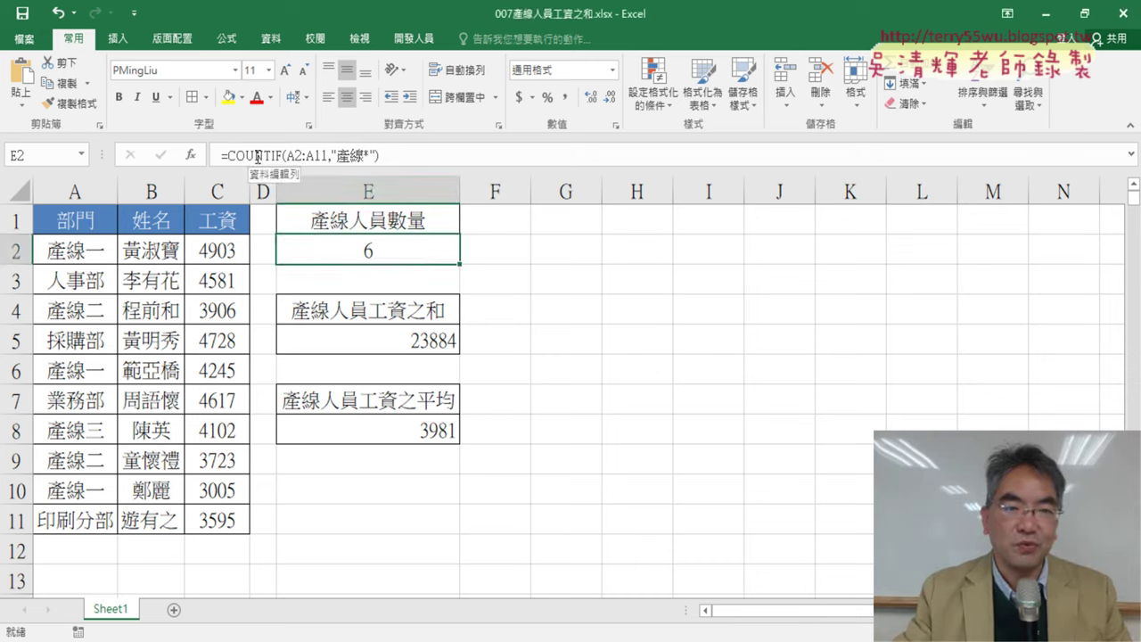
click(355, 344)
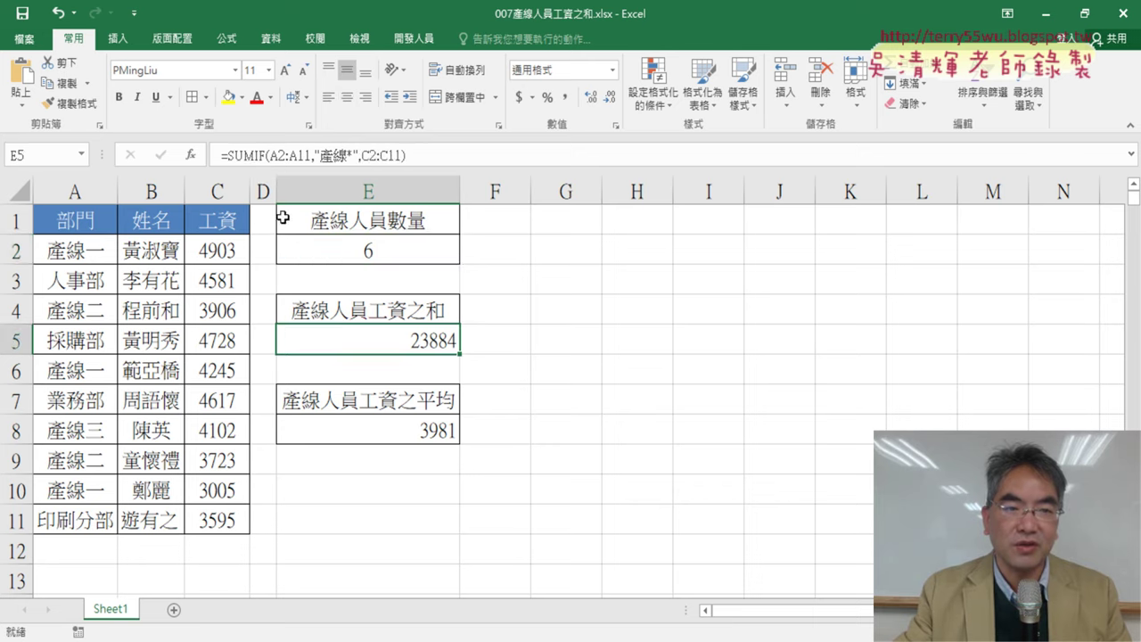
click(365, 430)
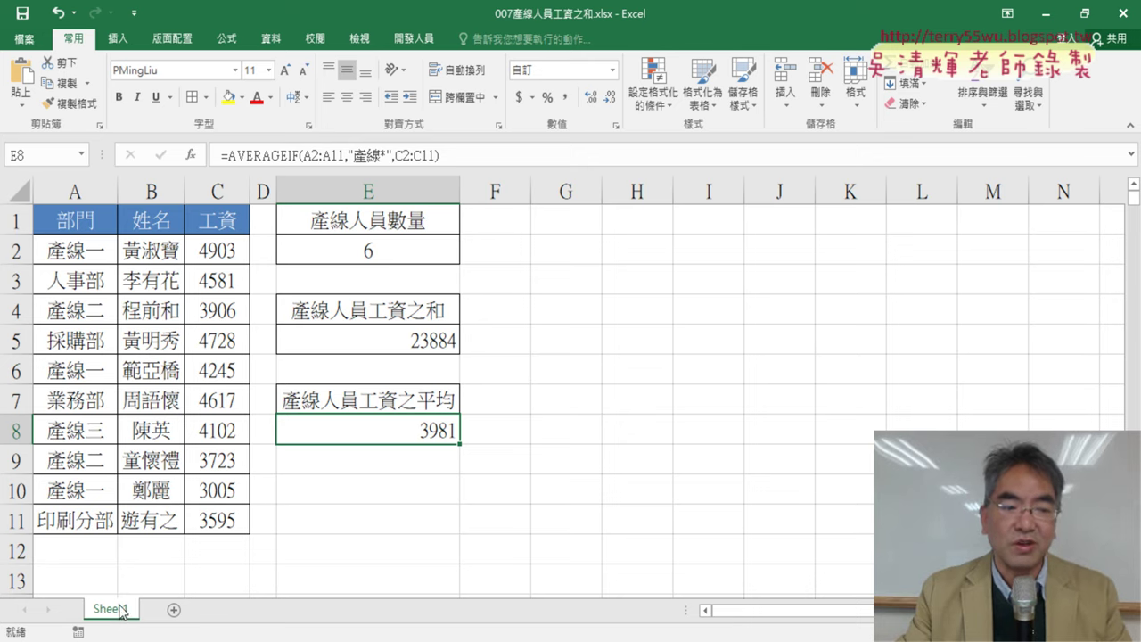
Ctrl-drag Sheet1 to duplicate it after the original and rename the copy 'VBA'
drag(119, 606, 257, 594)
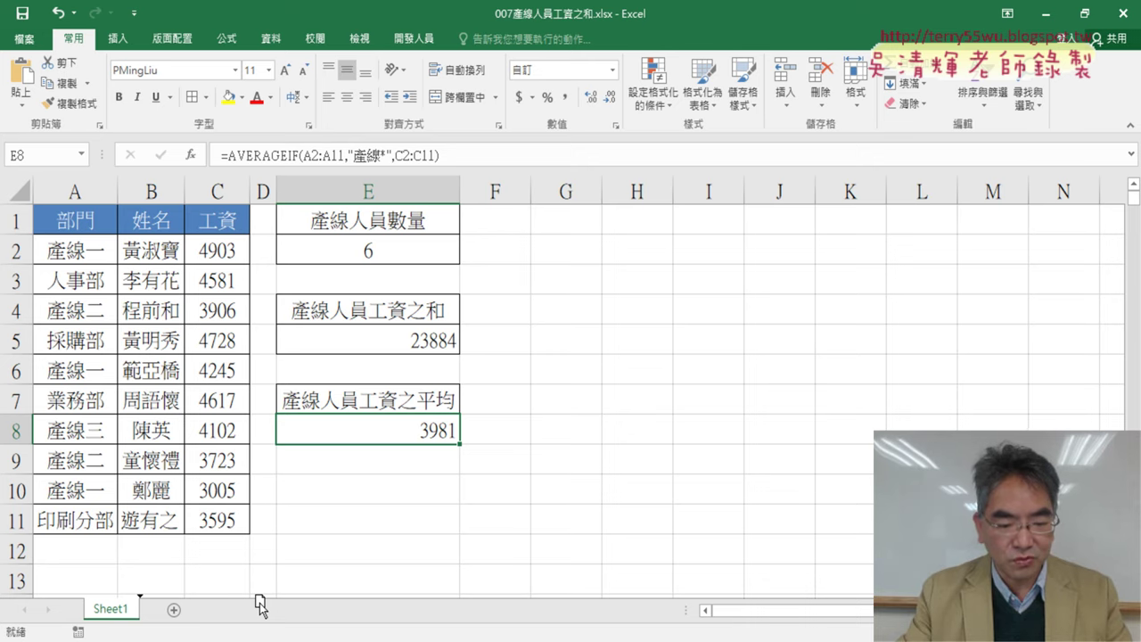
mouse_move(258, 606)
mouse_down()
mouse_move(174, 607)
mouse_move(157, 581)
mouse_up()
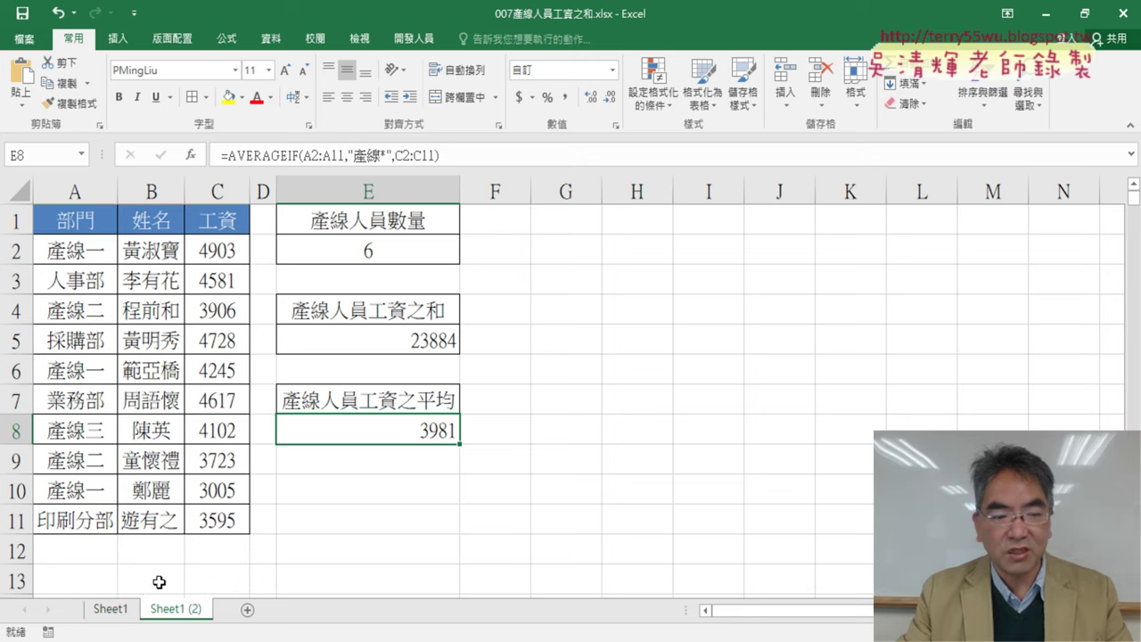
click(122, 612)
click(165, 611)
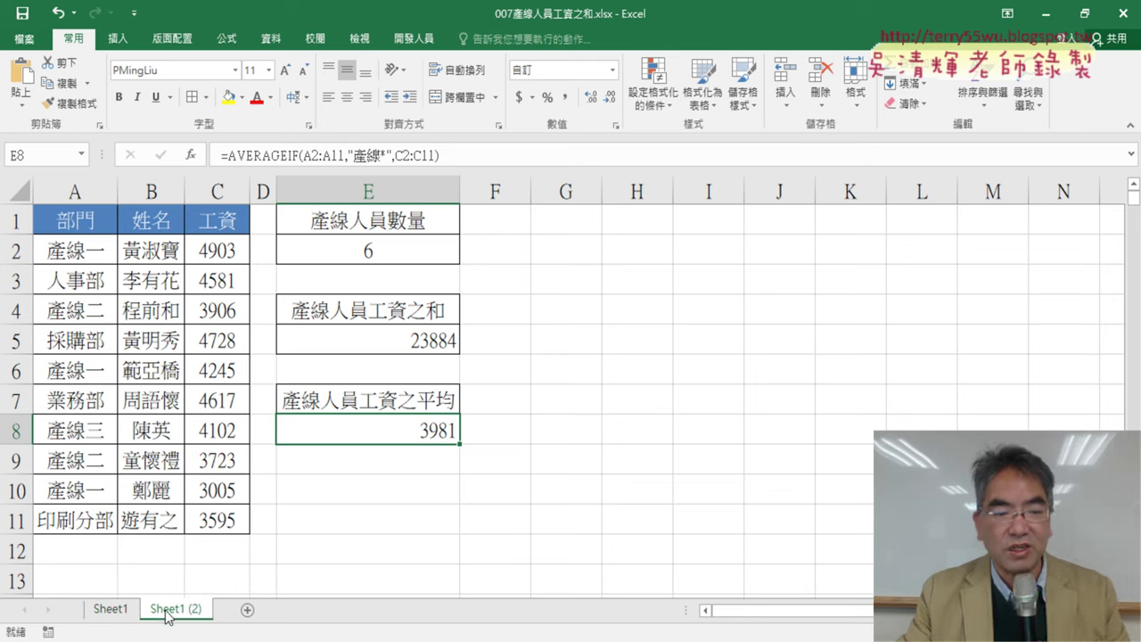
click(118, 613)
drag(177, 609, 187, 606)
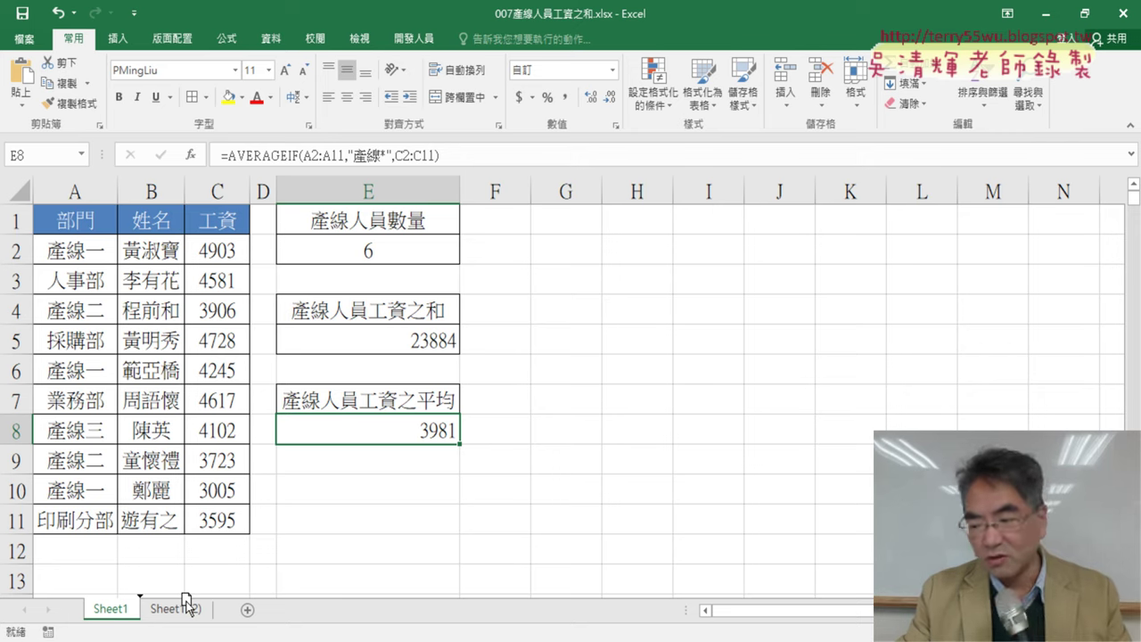
drag(187, 606, 189, 610)
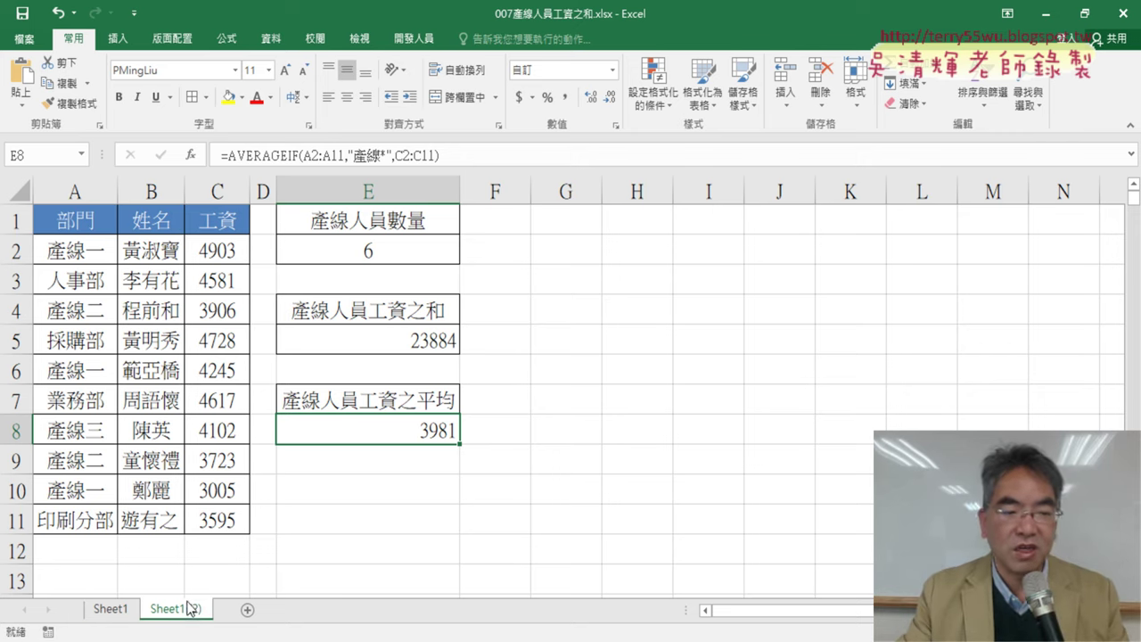
double_click(188, 610)
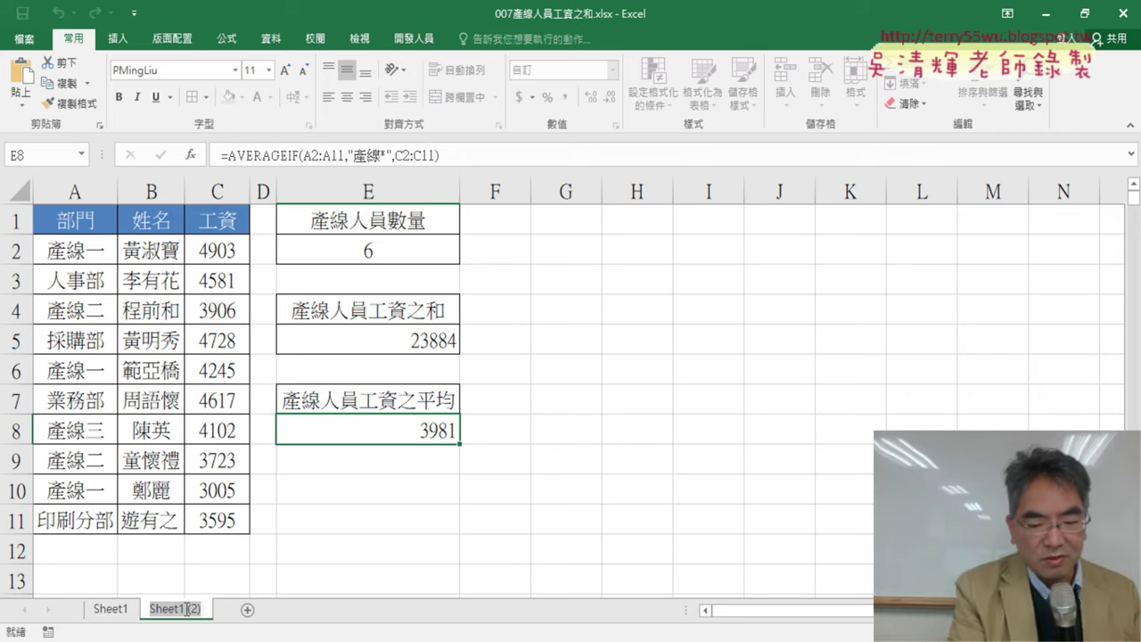
text(VBA)
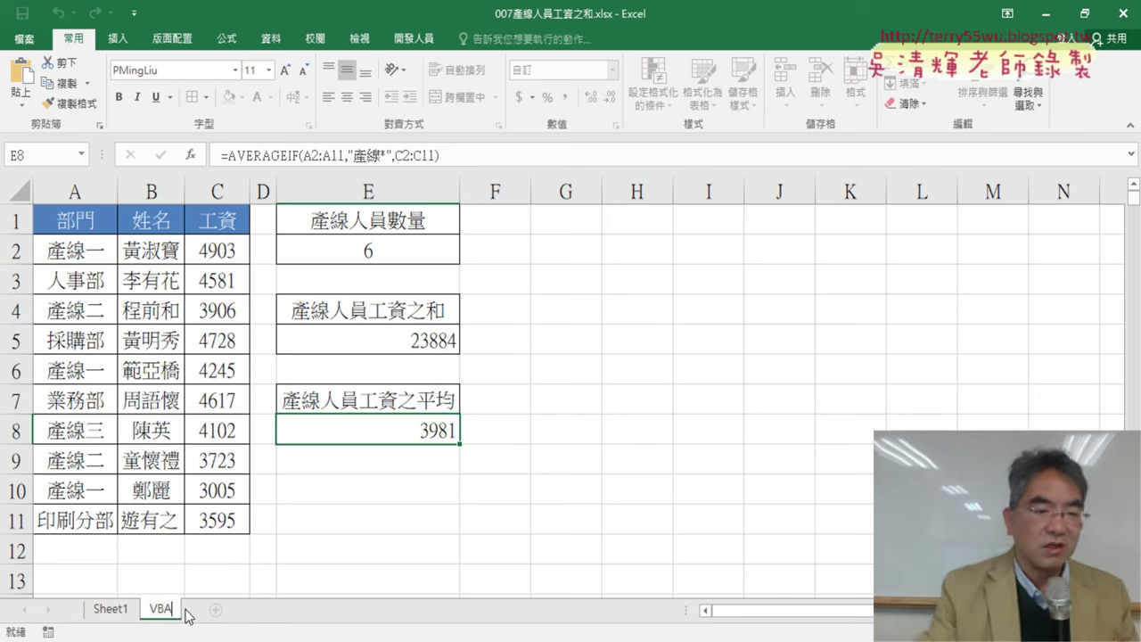
click(567, 461)
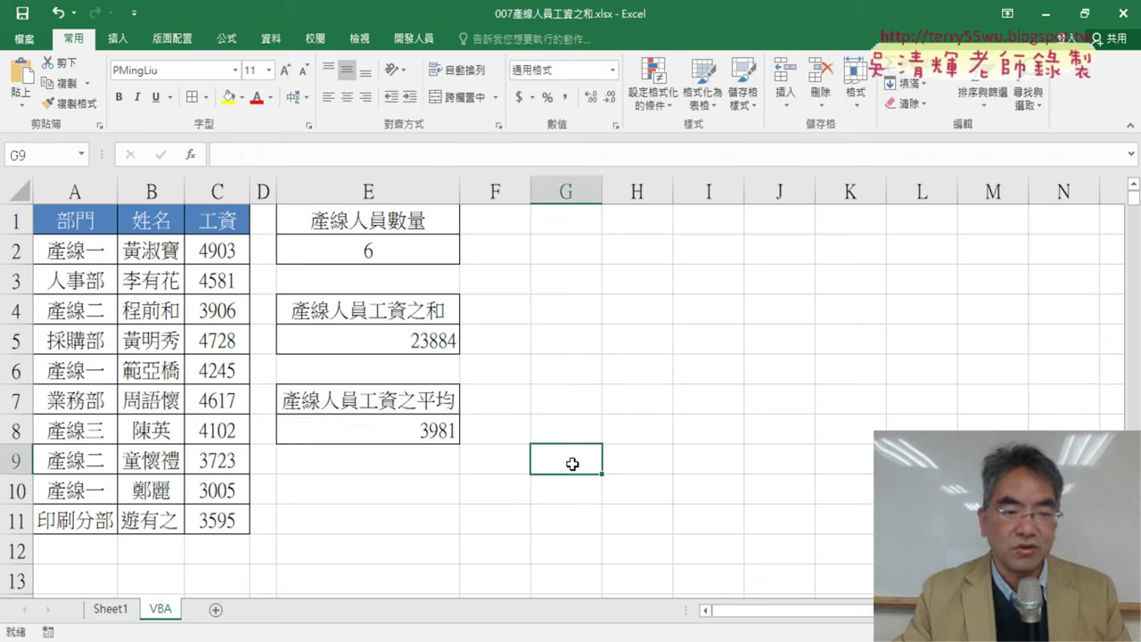
Delete the formulas in E2, E5 and E8 on the VBA sheet and verify each cell is empty
click(397, 249)
key(Delete)
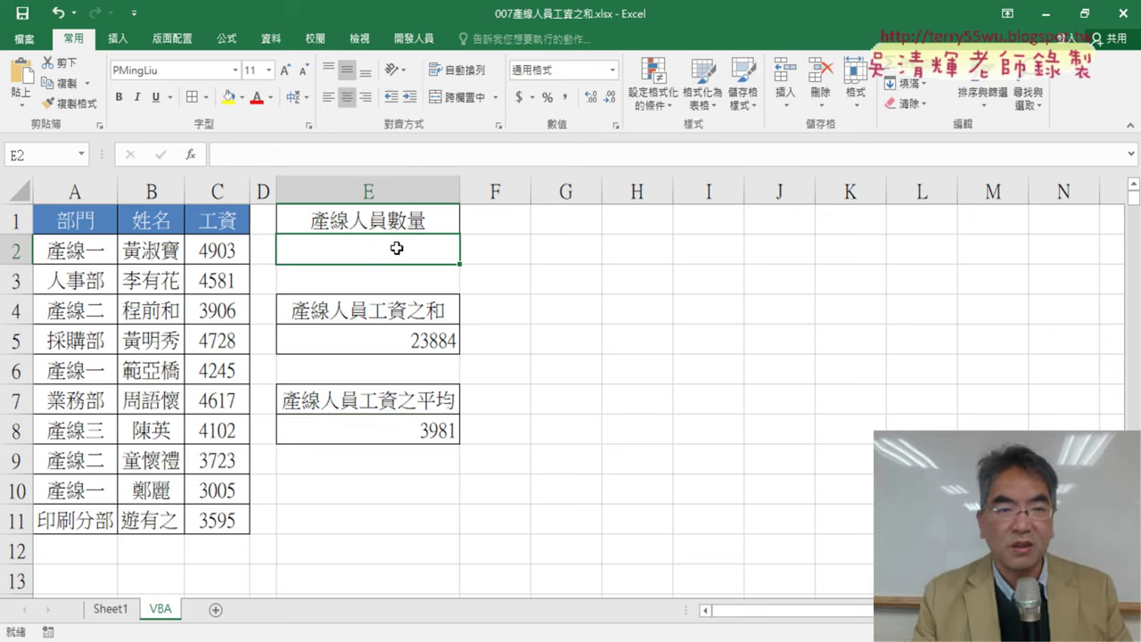
click(380, 342)
key(Delete)
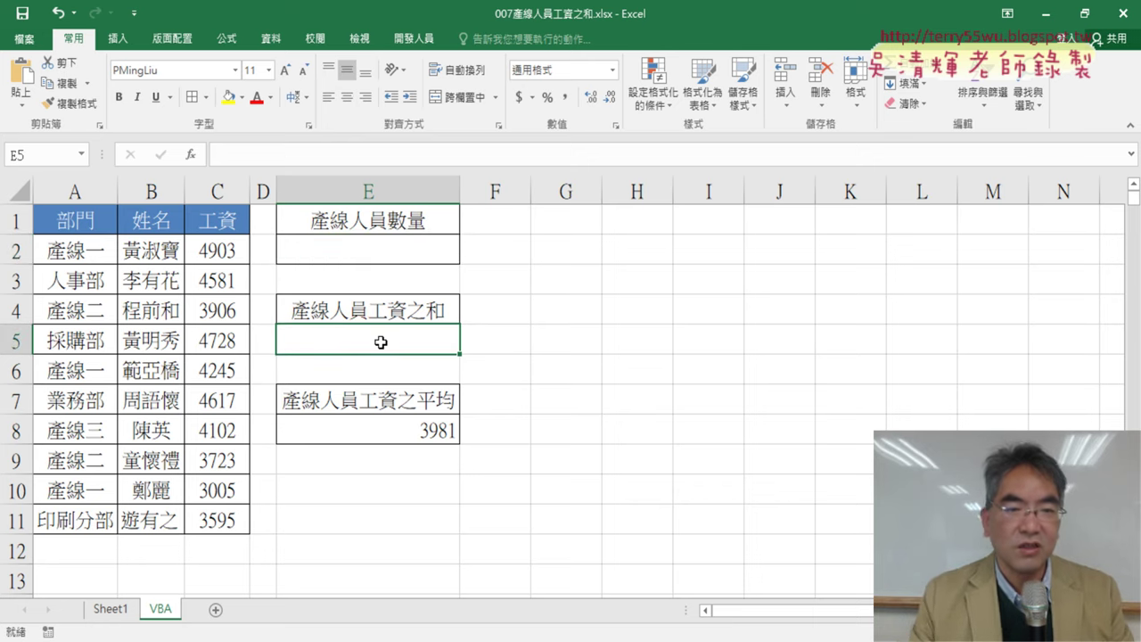
click(371, 439)
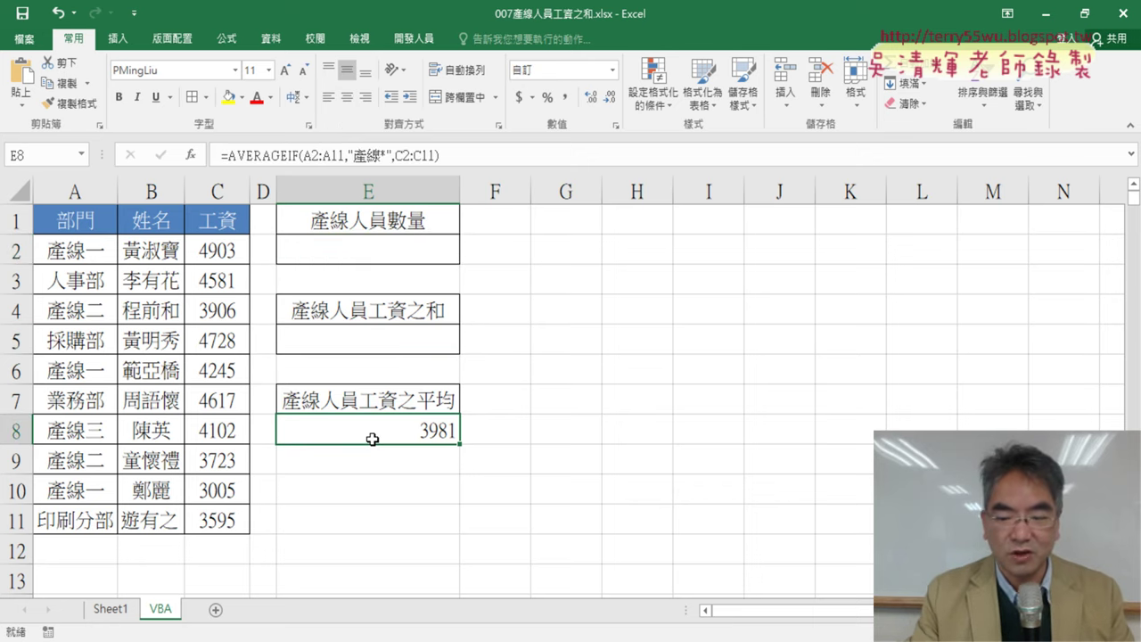
key(Delete)
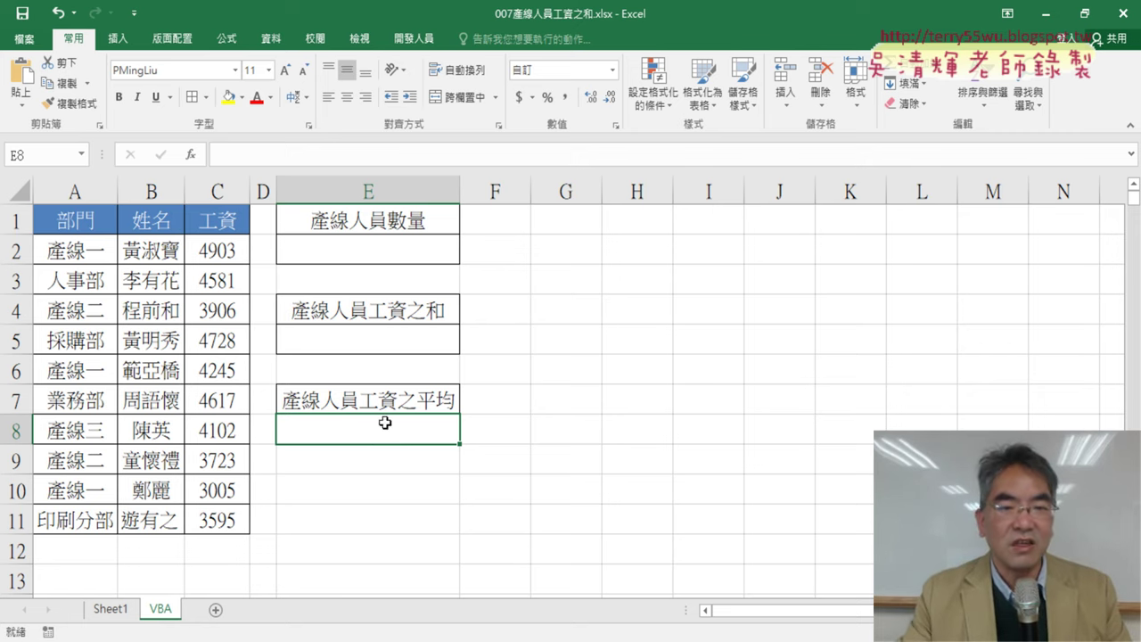
click(340, 243)
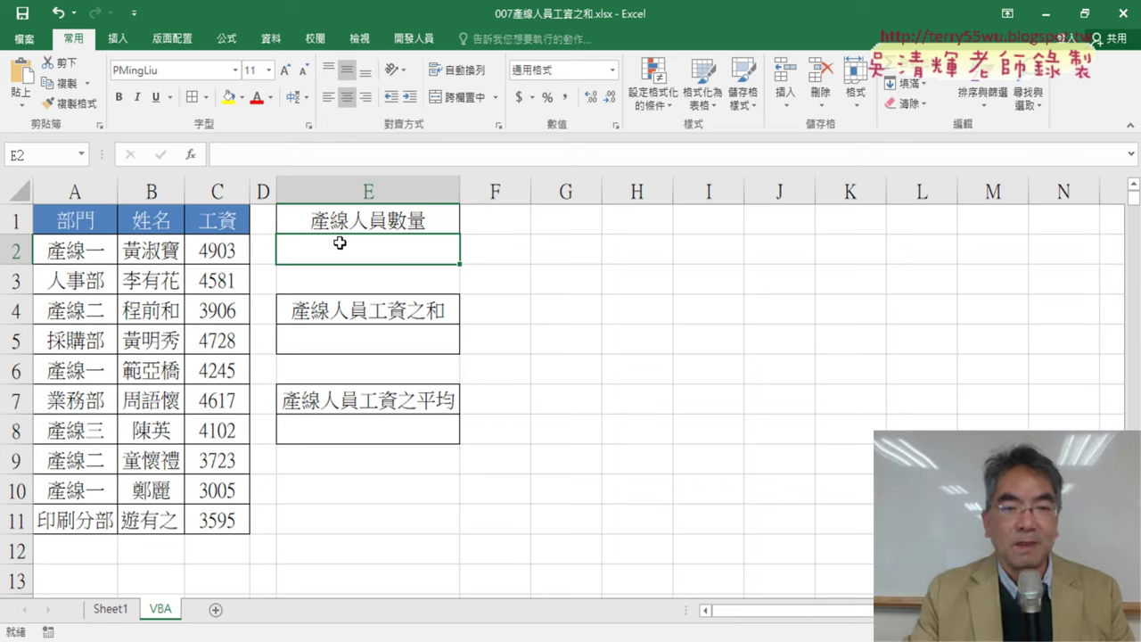
click(422, 338)
click(412, 430)
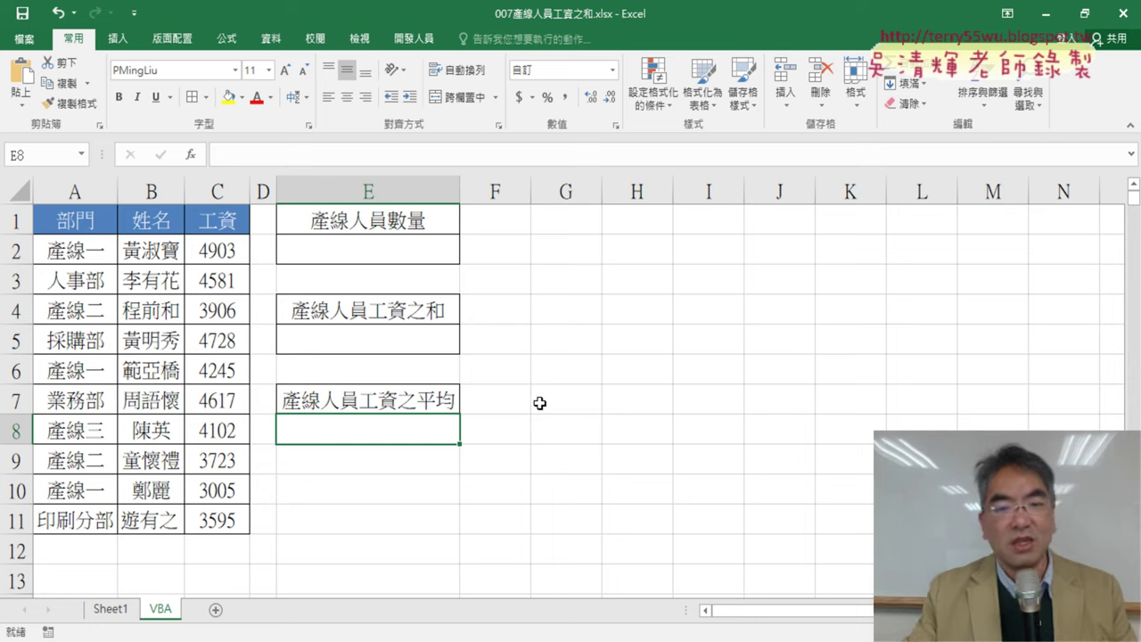
In the Google Doc, highlight the prompt's VBA request, column A department condition and column C salary total
key(alt+Tab)
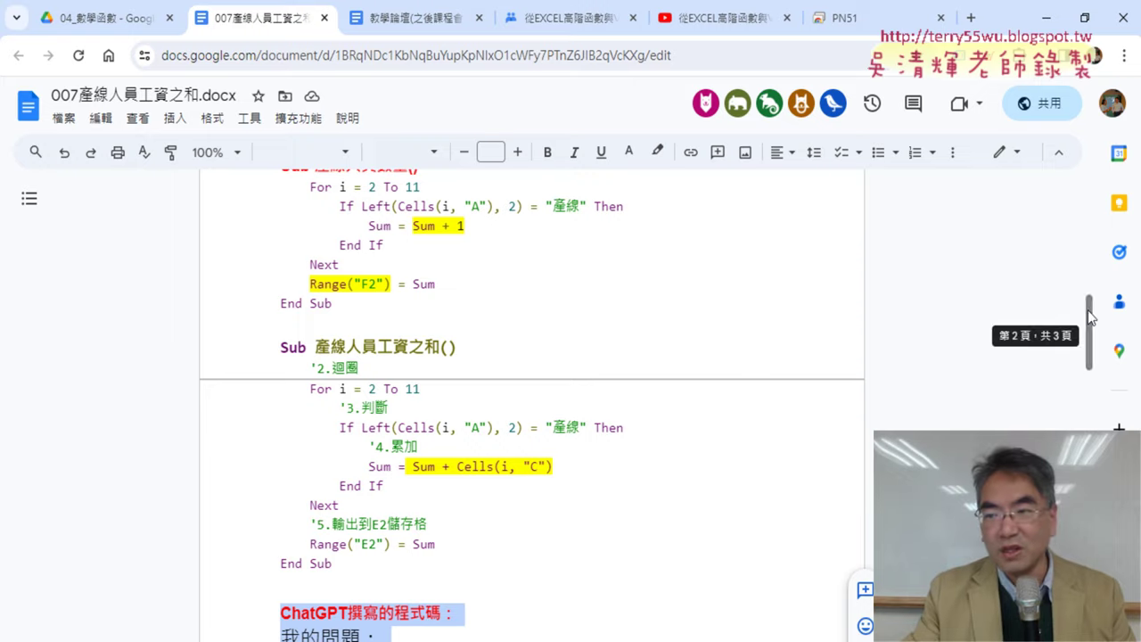
drag(1093, 318, 1087, 401)
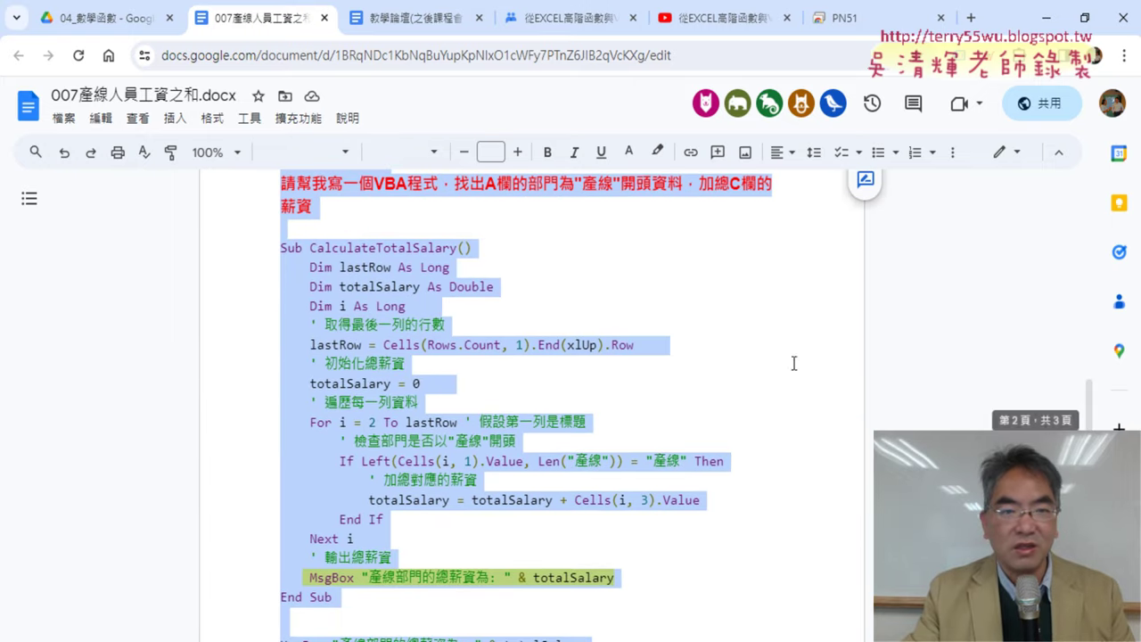
scroll(583, 318, up, 2)
click(337, 222)
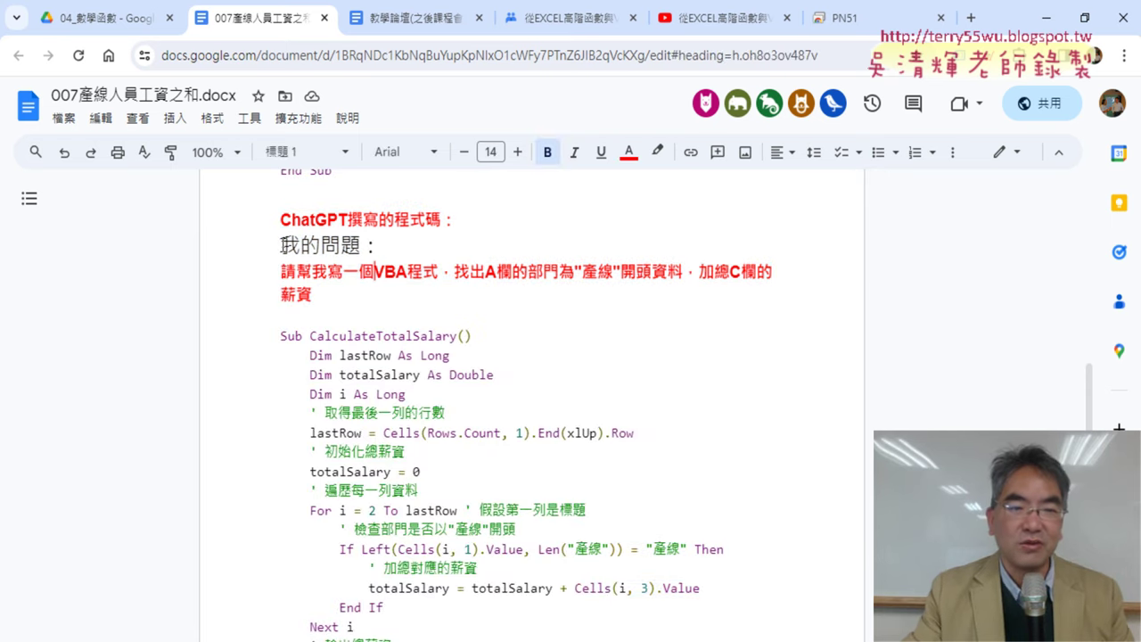
drag(282, 272, 448, 280)
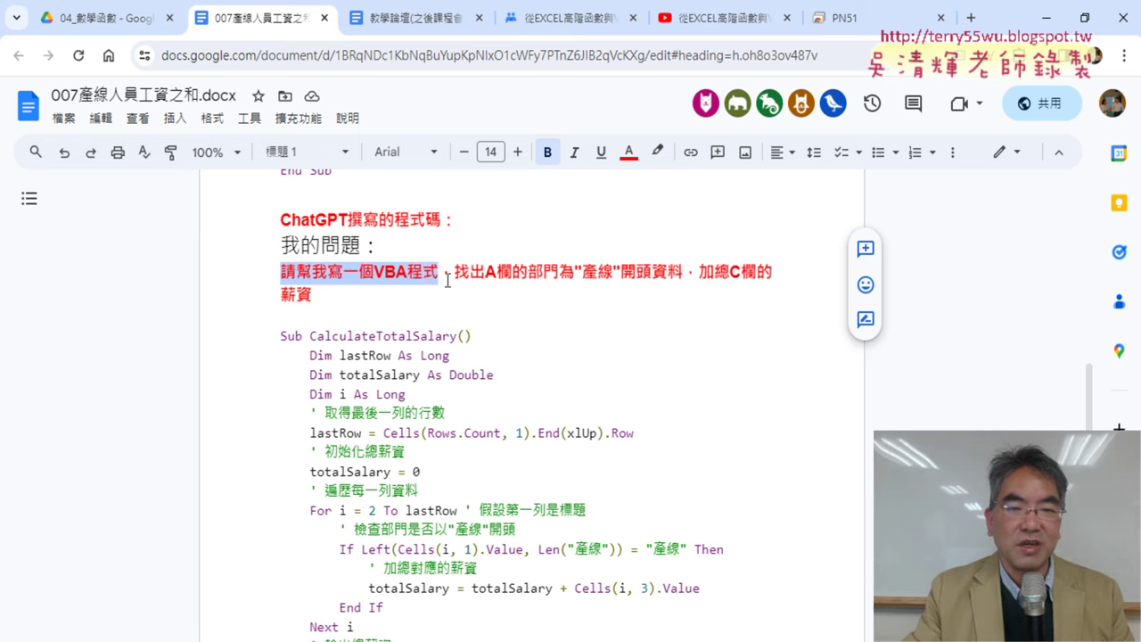
drag(454, 275, 683, 277)
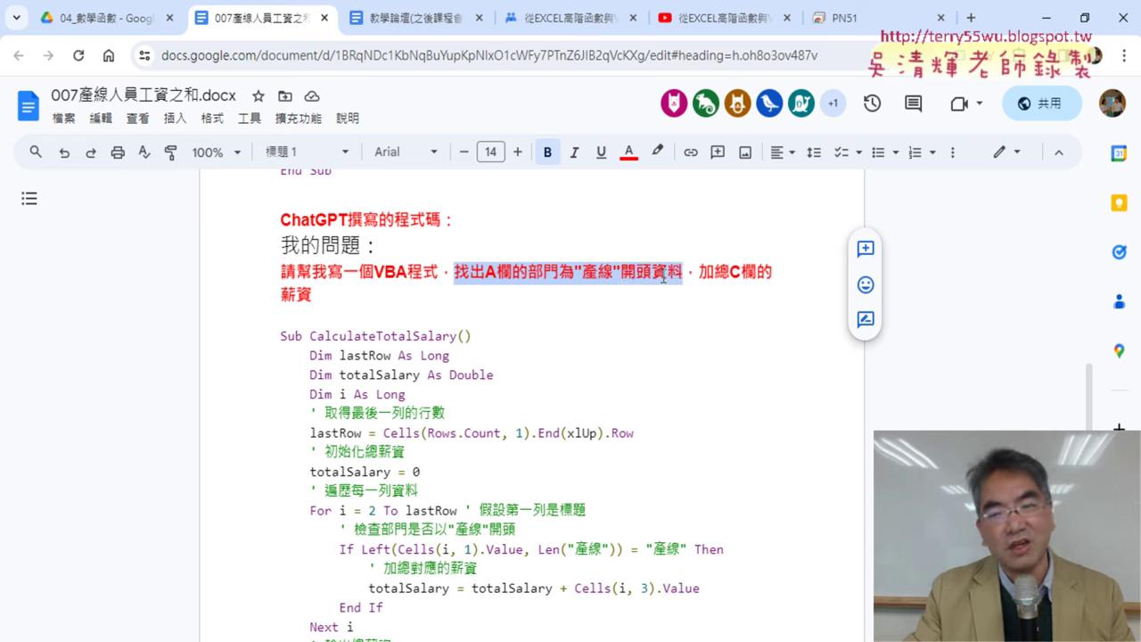
drag(699, 275, 762, 293)
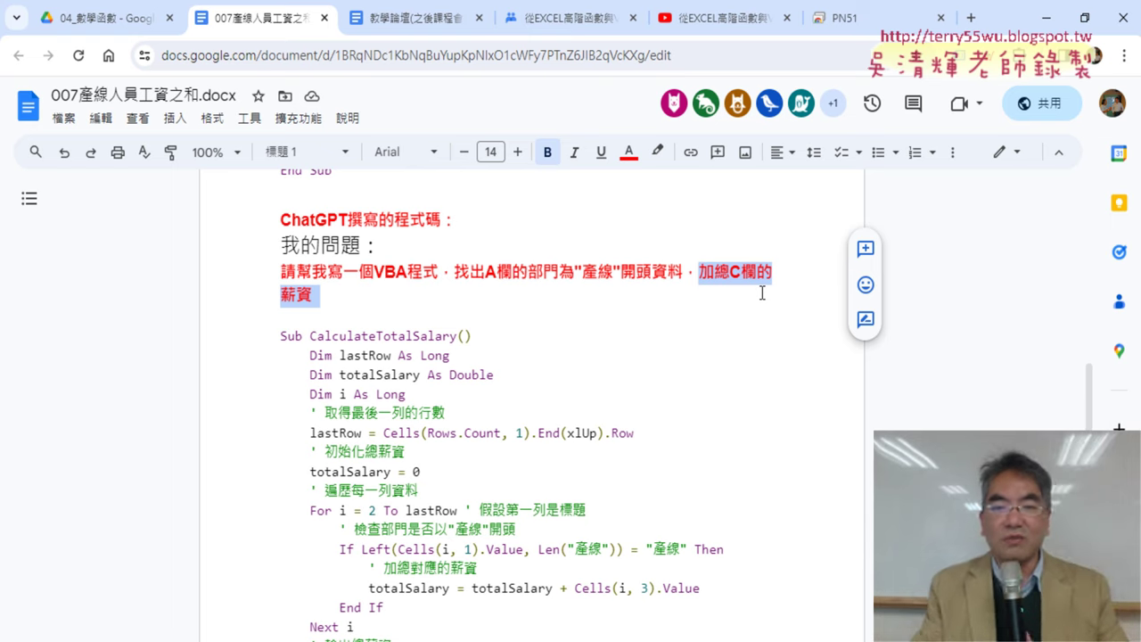
scroll(751, 296, down, 1)
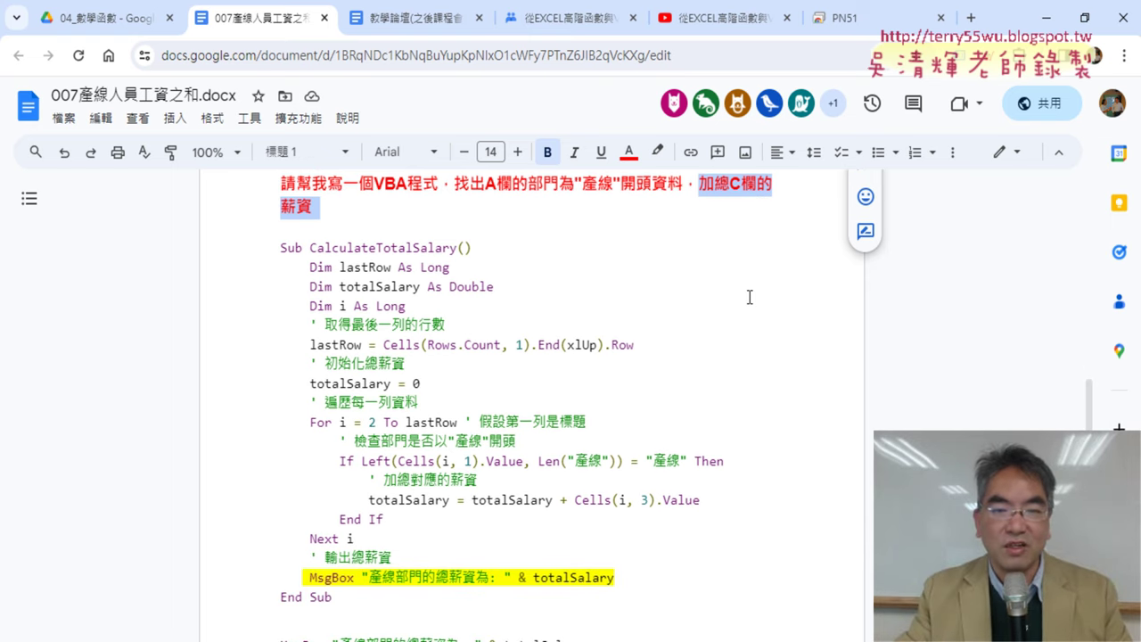
drag(282, 247, 366, 595)
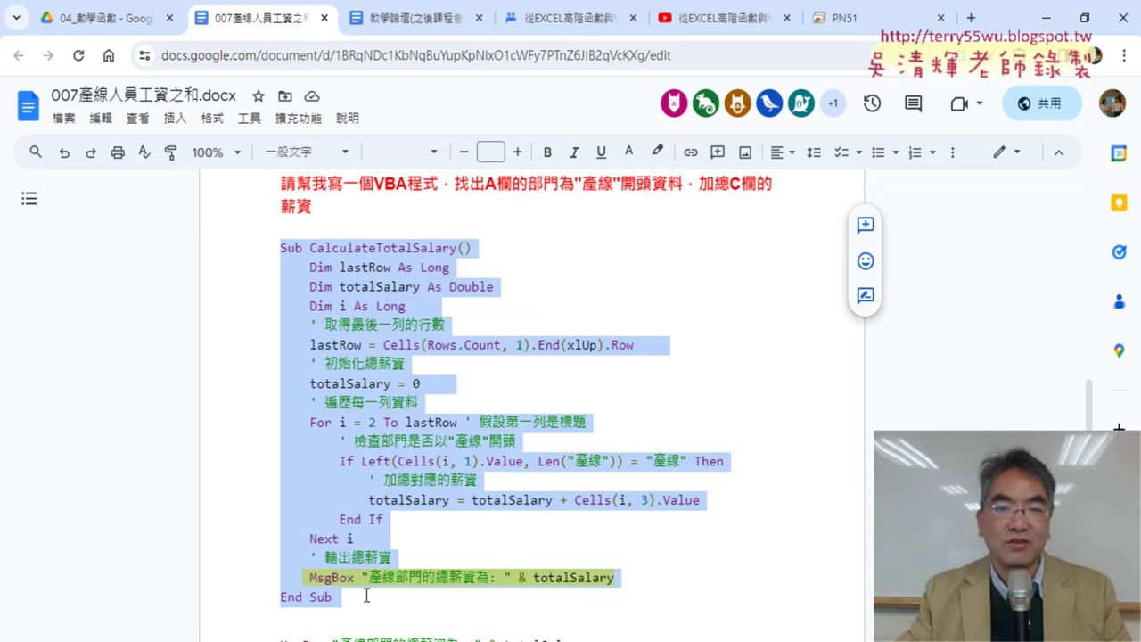
scroll(446, 300, up, 1)
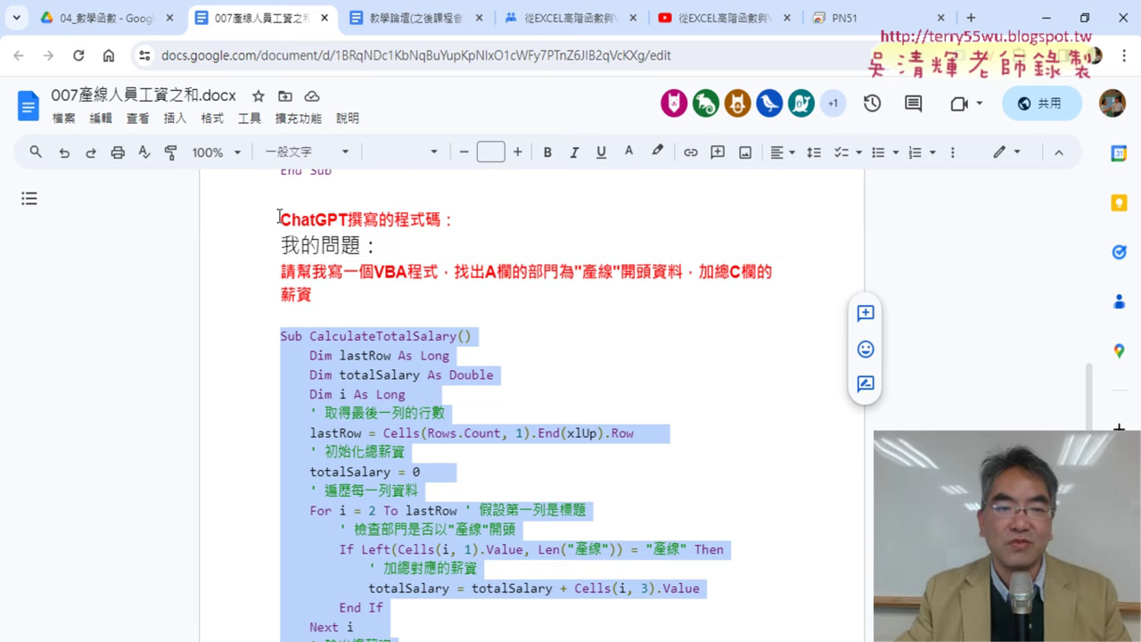
drag(278, 217, 349, 221)
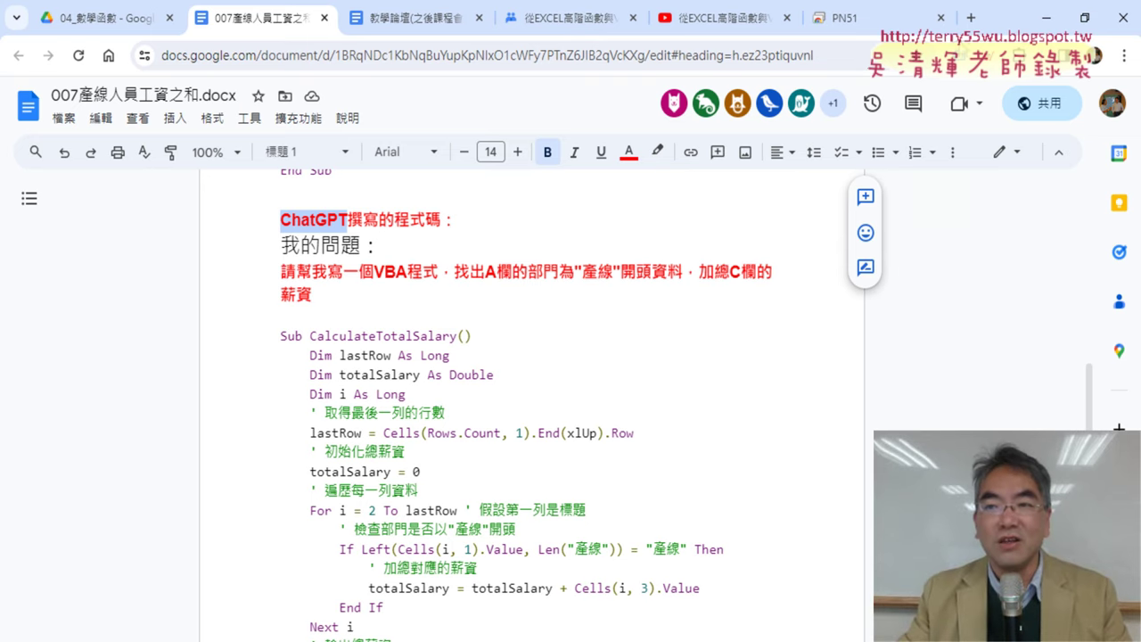
click(973, 19)
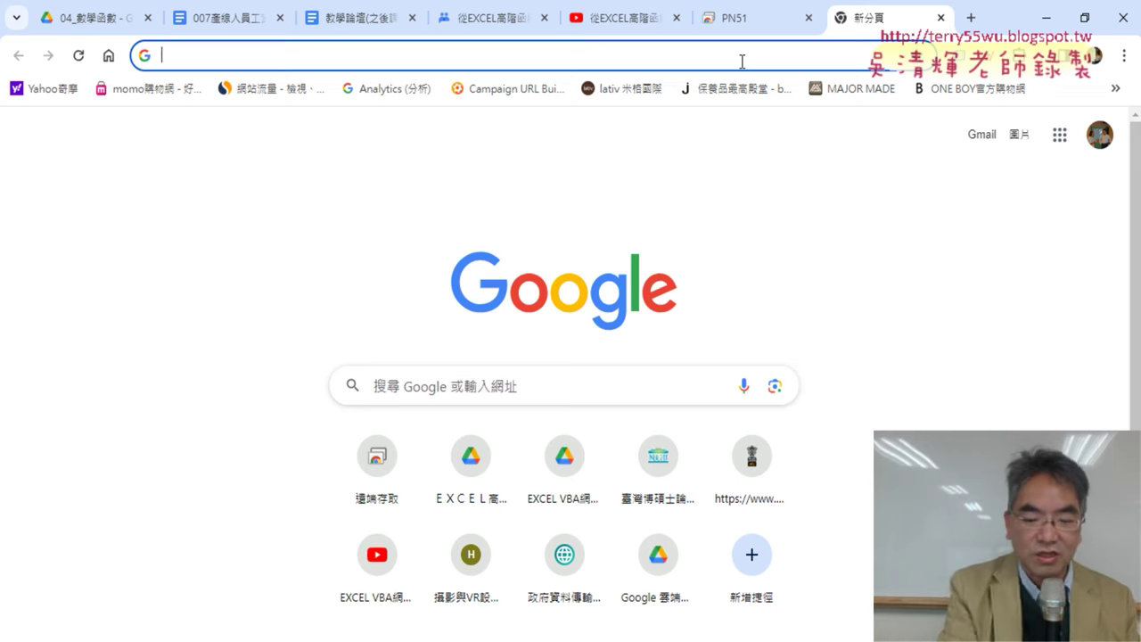
Search the web for GPT and open the OpenAI GPT-4 page, declining translation
text(GP)
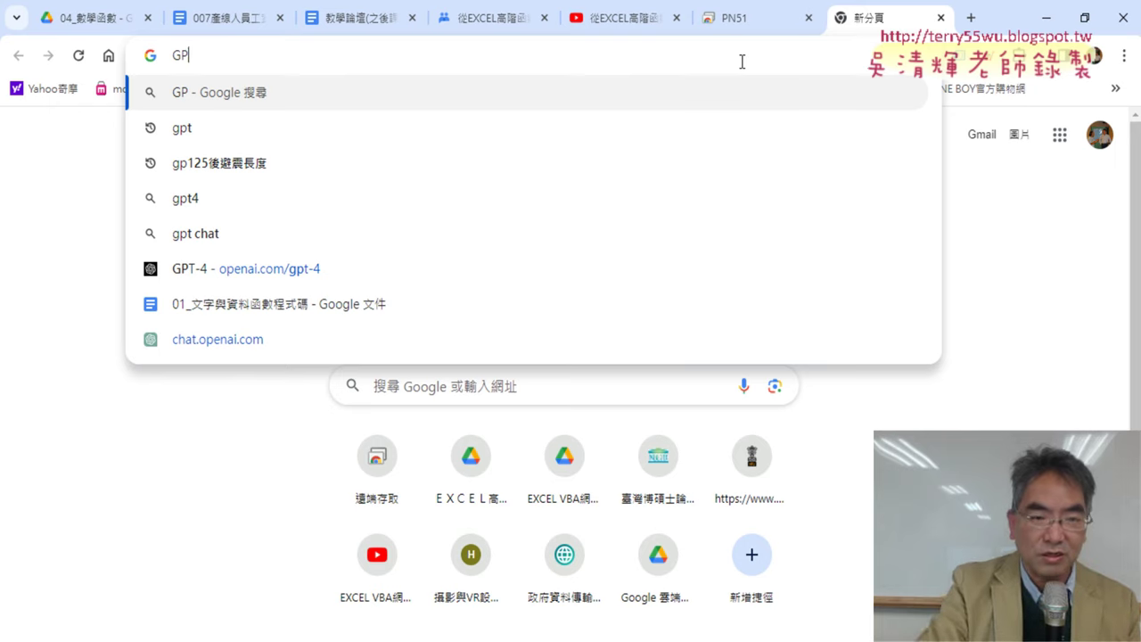
text(T)
key(Return)
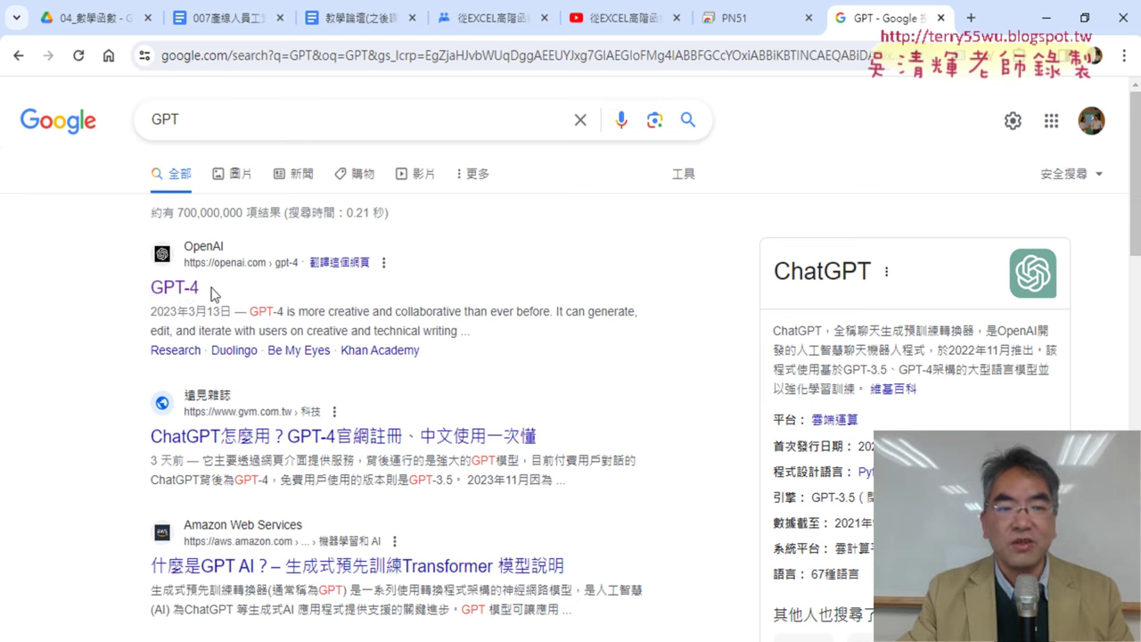
drag(216, 287, 148, 287)
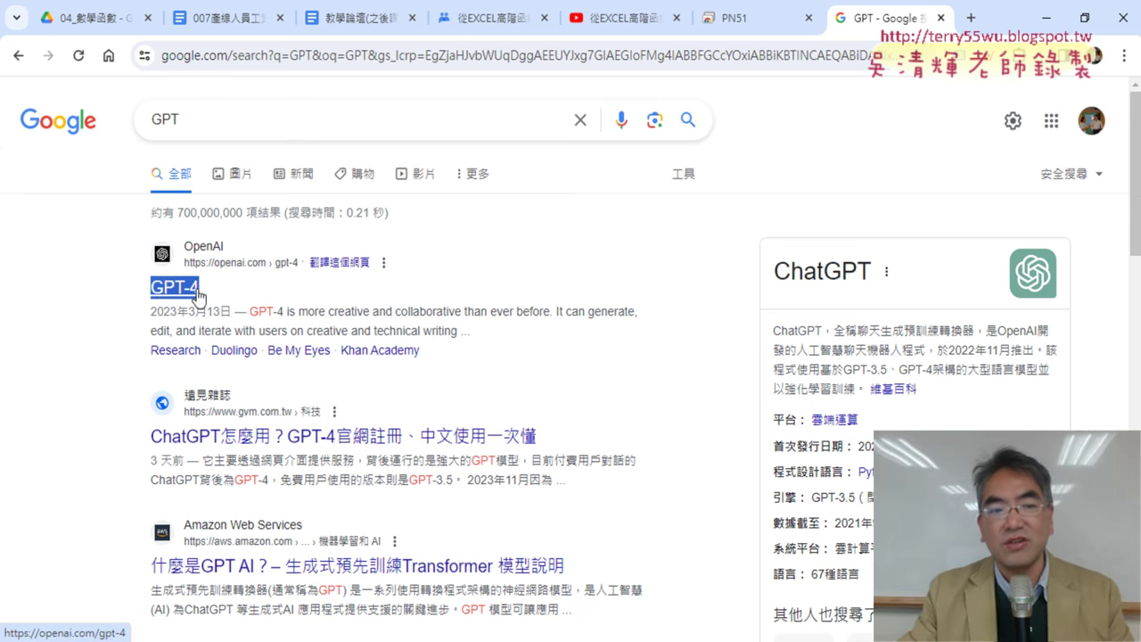
click(167, 290)
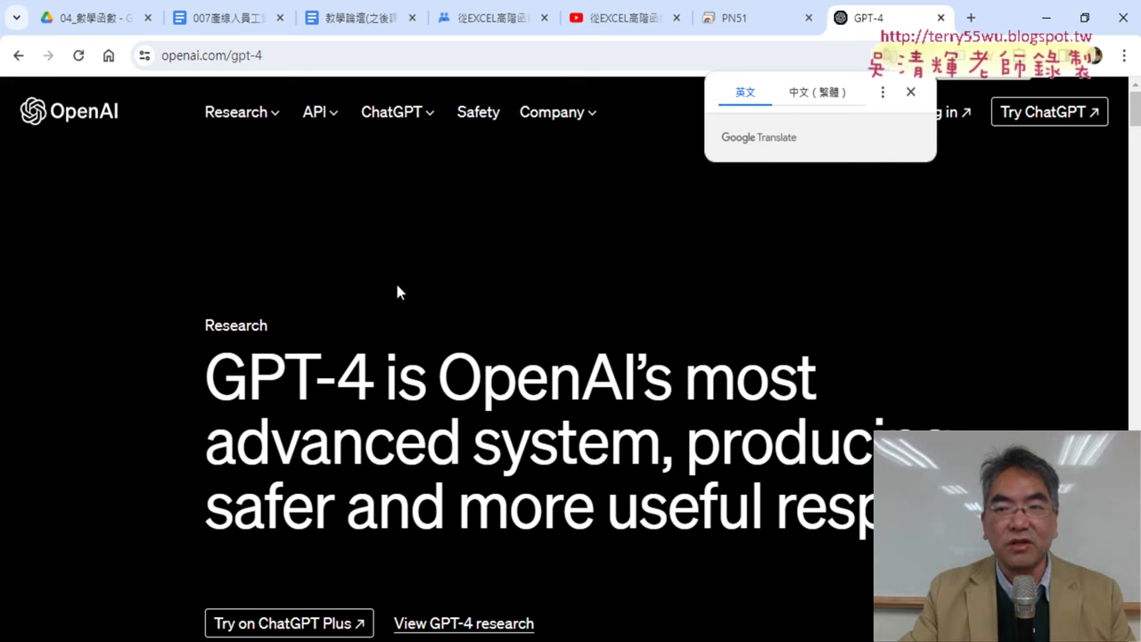
click(910, 92)
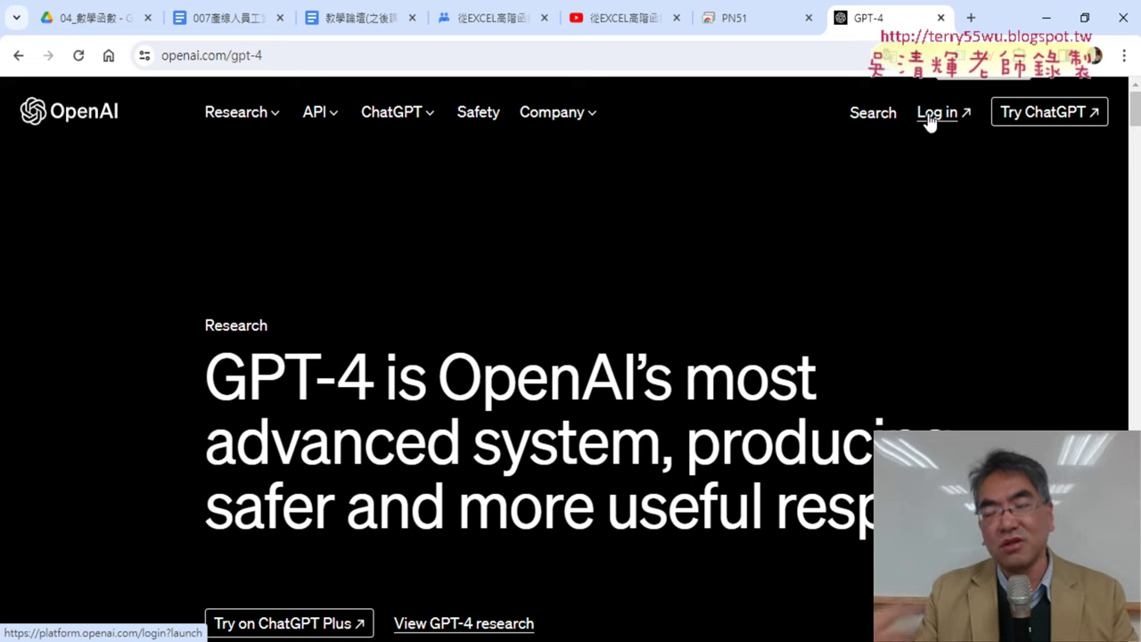
Begin logging in to OpenAI with the Continue with Google option
click(928, 114)
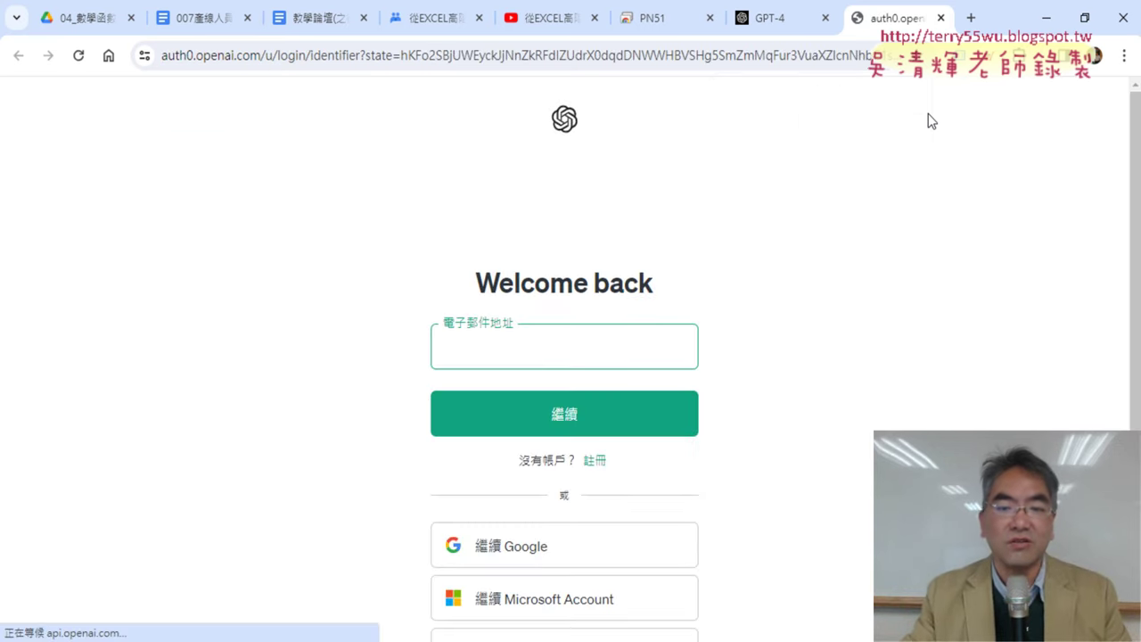
scroll(840, 253, down, 3)
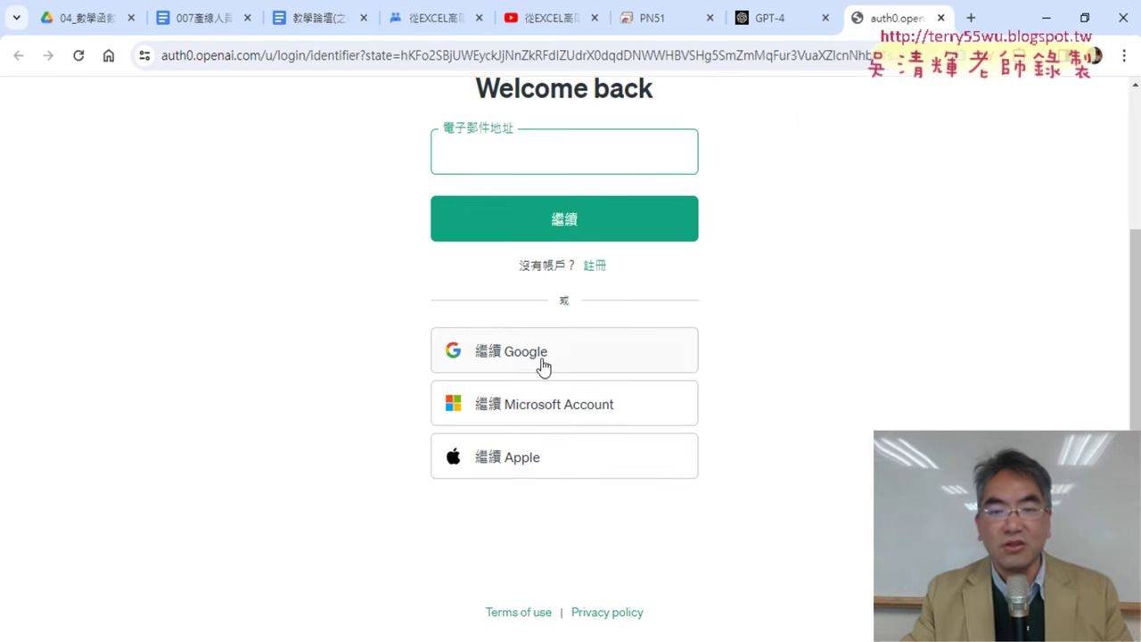
click(486, 358)
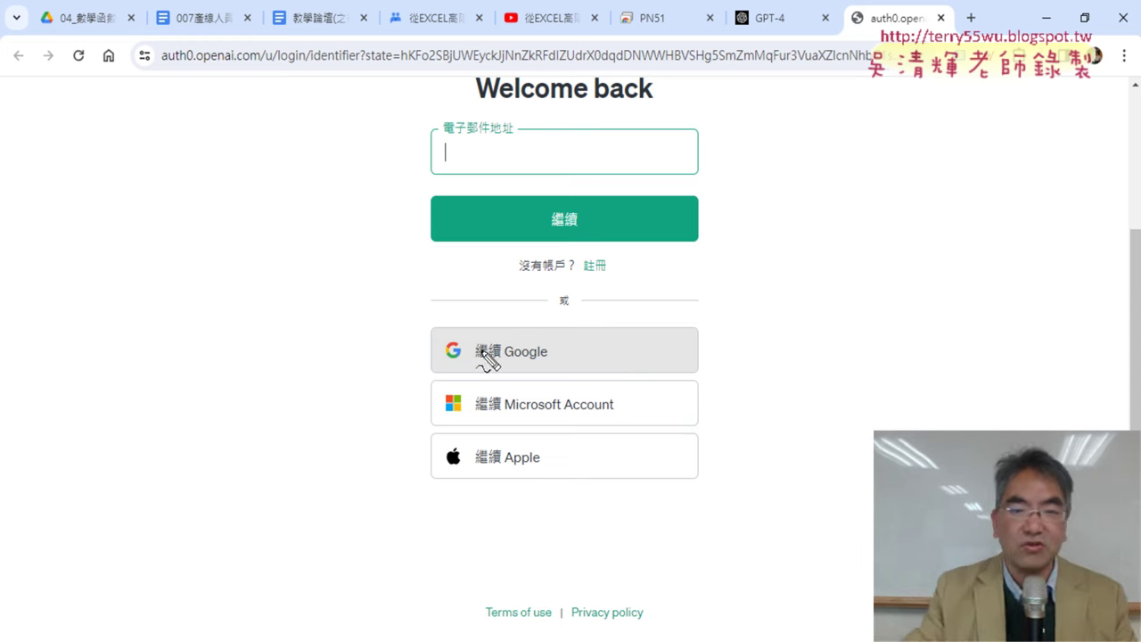
mouse_move(545, 380)
mouse_down()
mouse_move(466, 330)
mouse_move(533, 374)
mouse_up()
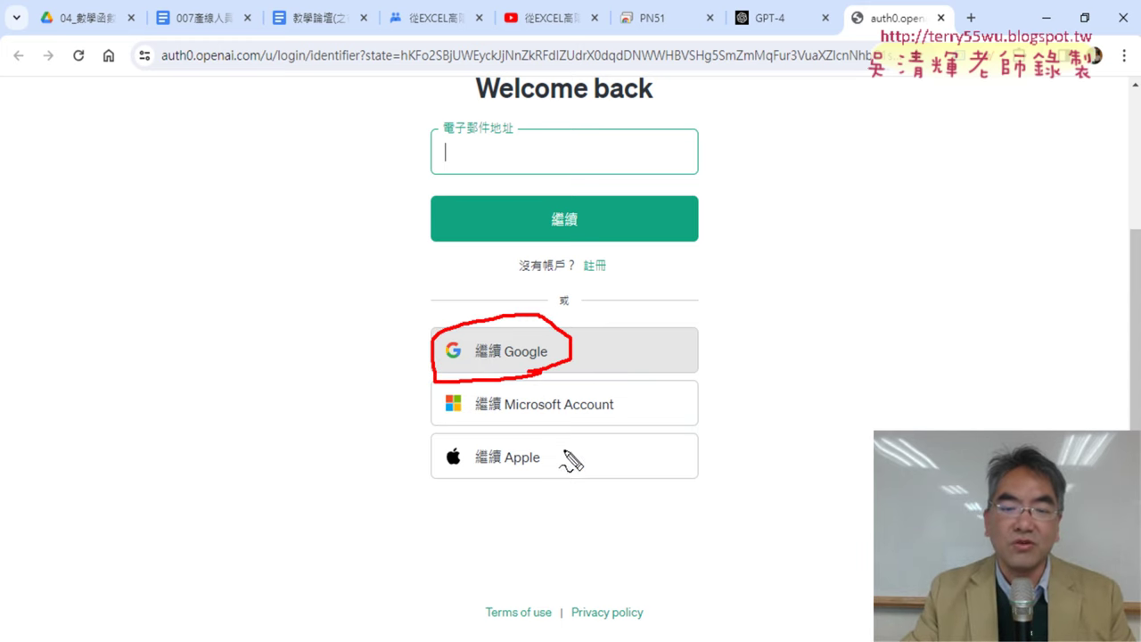
mouse_move(677, 288)
mouse_down()
mouse_move(569, 318)
mouse_move(636, 325)
mouse_up()
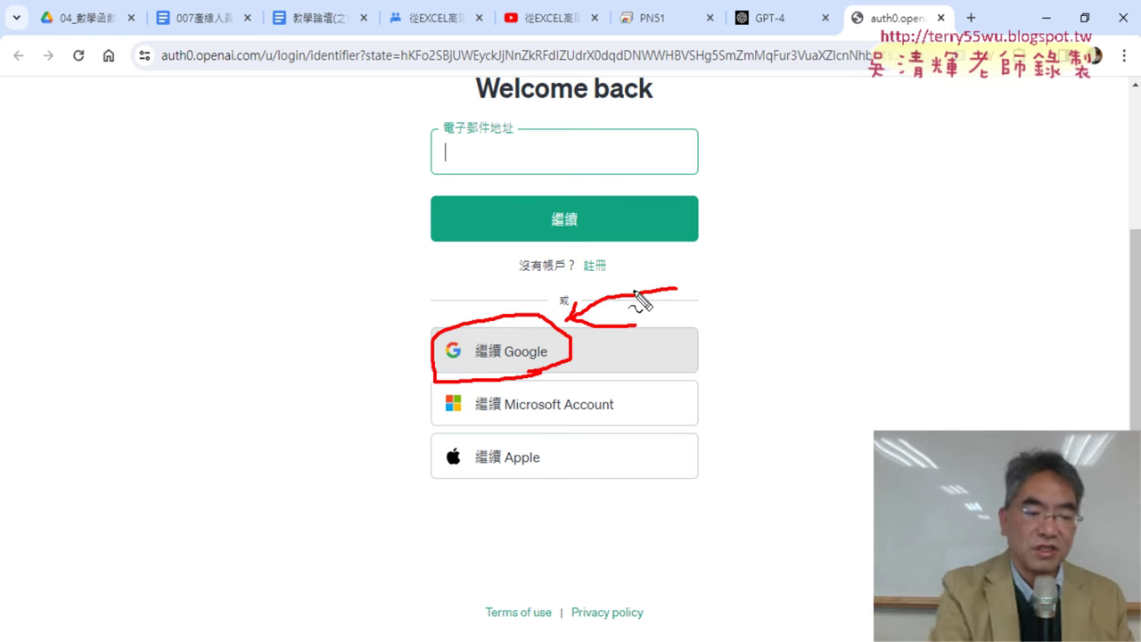
key(Escape)
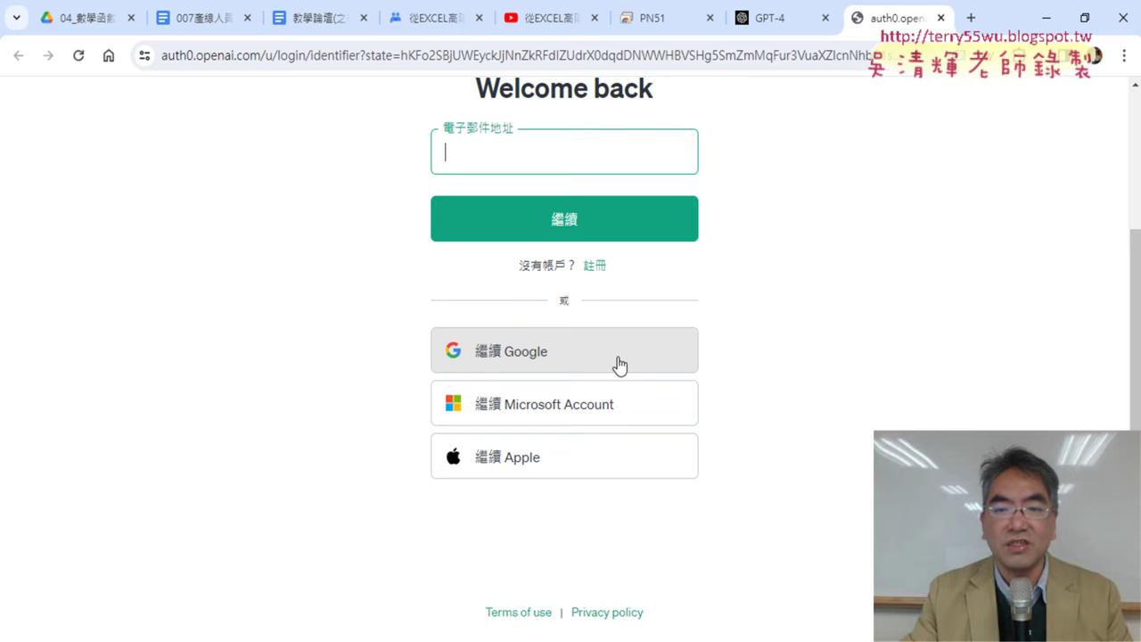
click(619, 365)
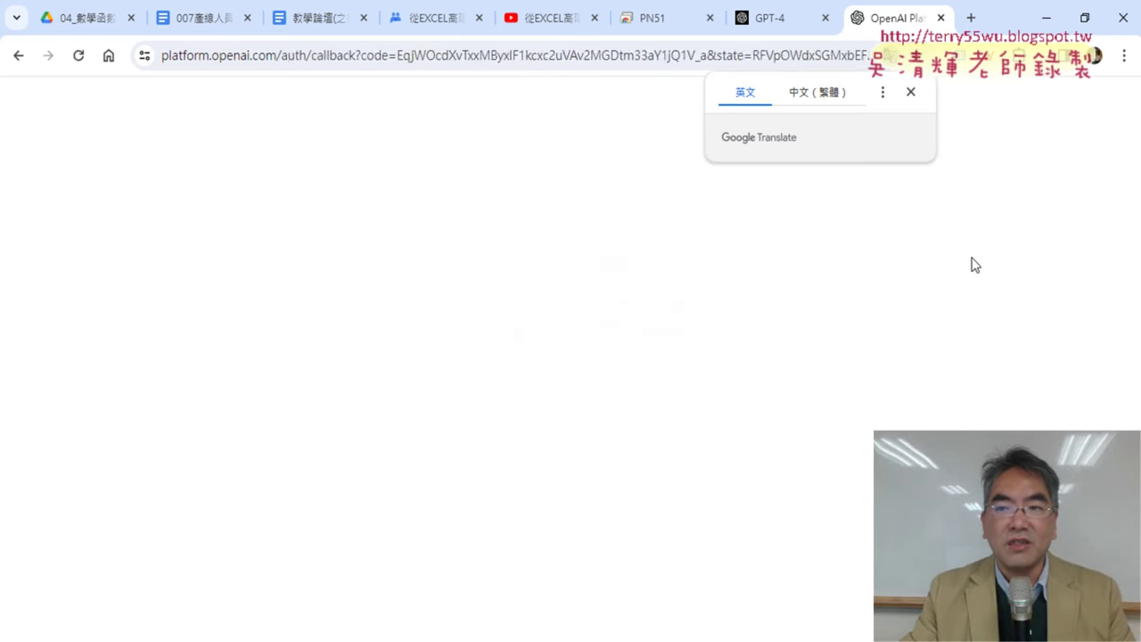
click(911, 93)
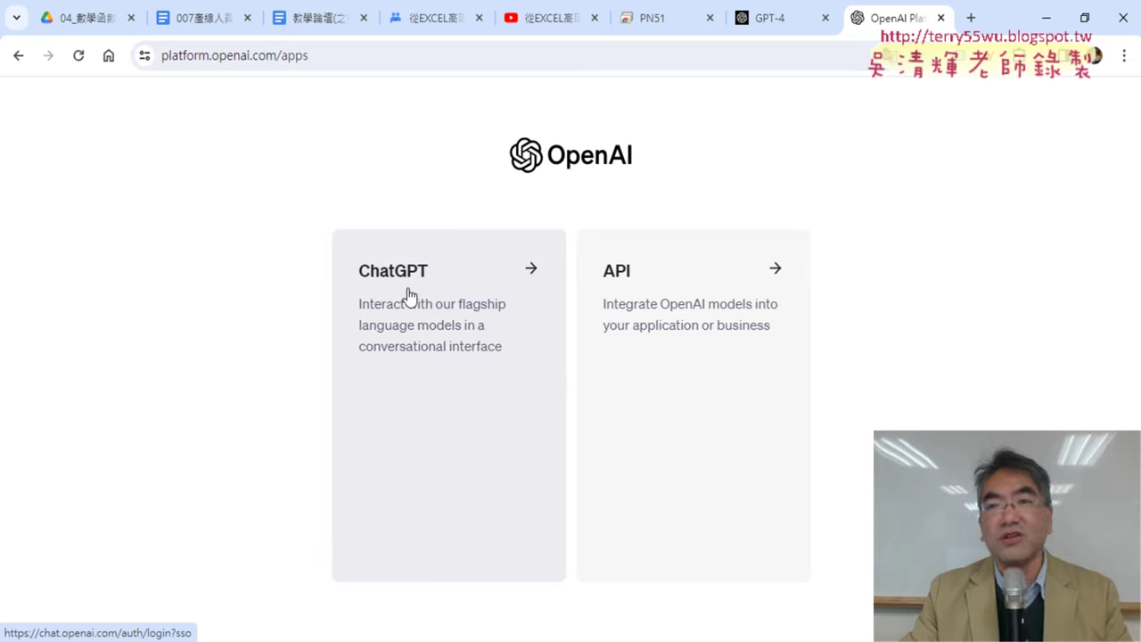
Choose ChatGPT, log in with Google and select the account to open a new chat
click(408, 294)
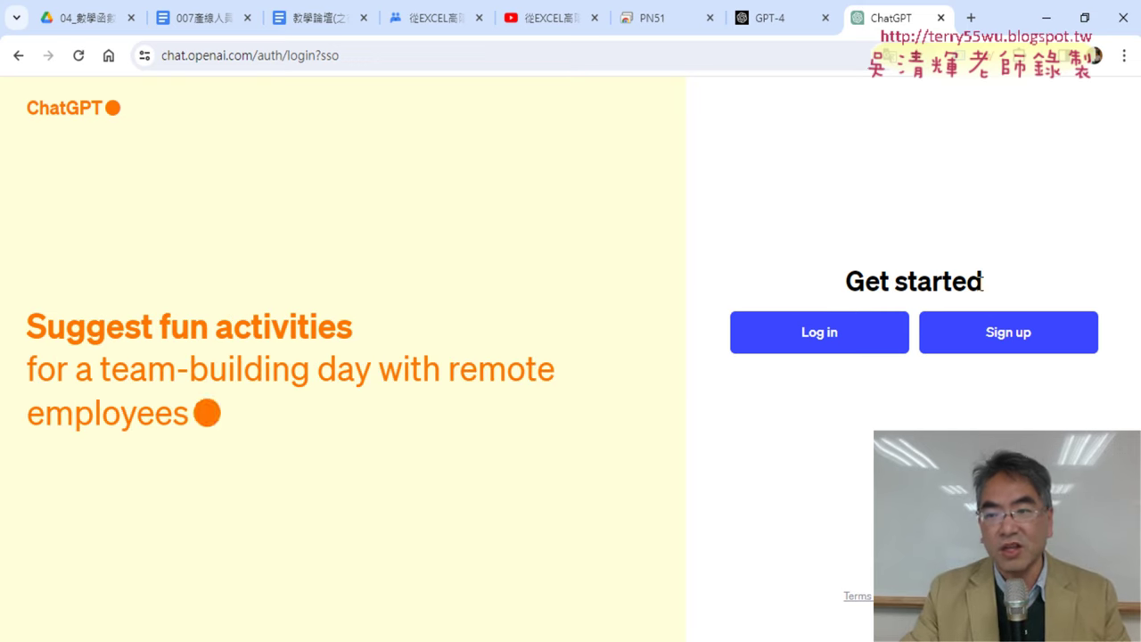
click(844, 344)
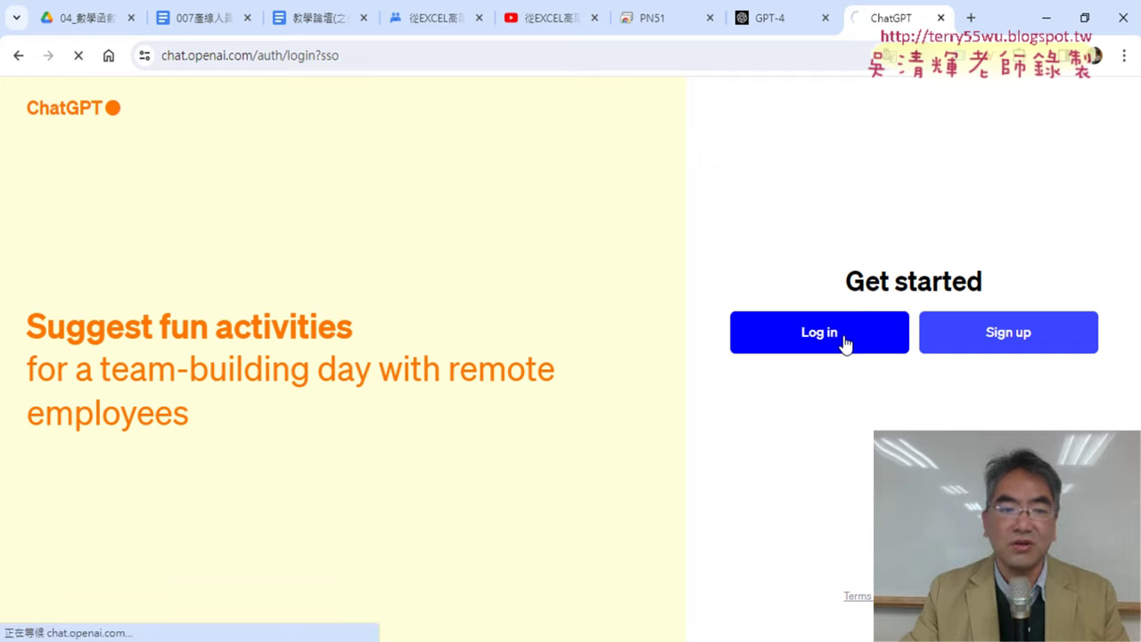
scroll(642, 426, down, 2)
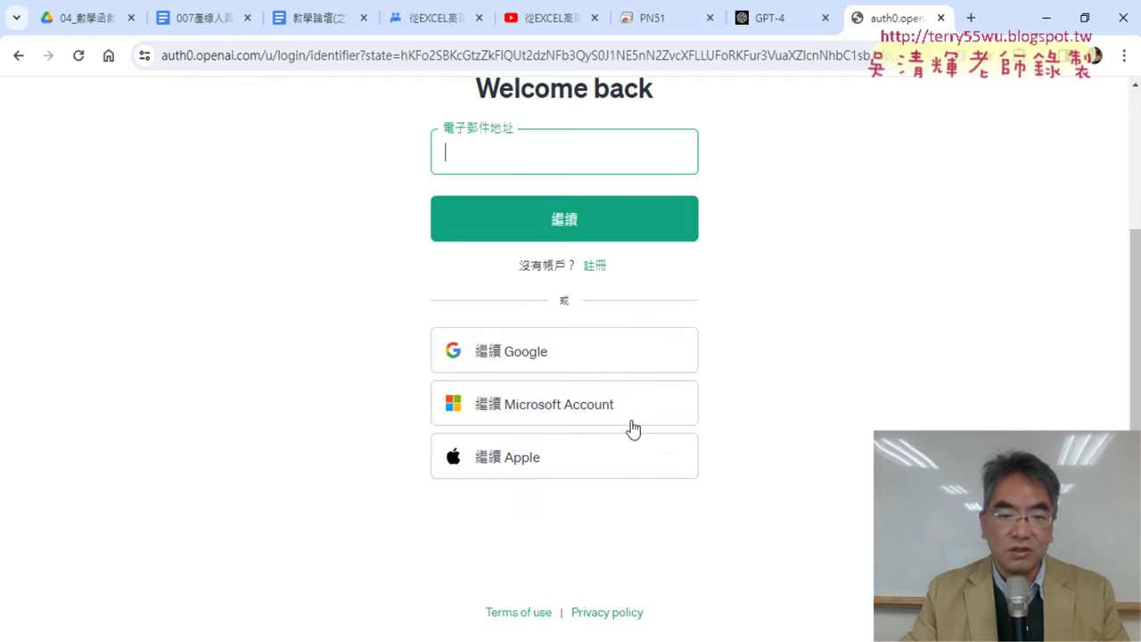
click(576, 349)
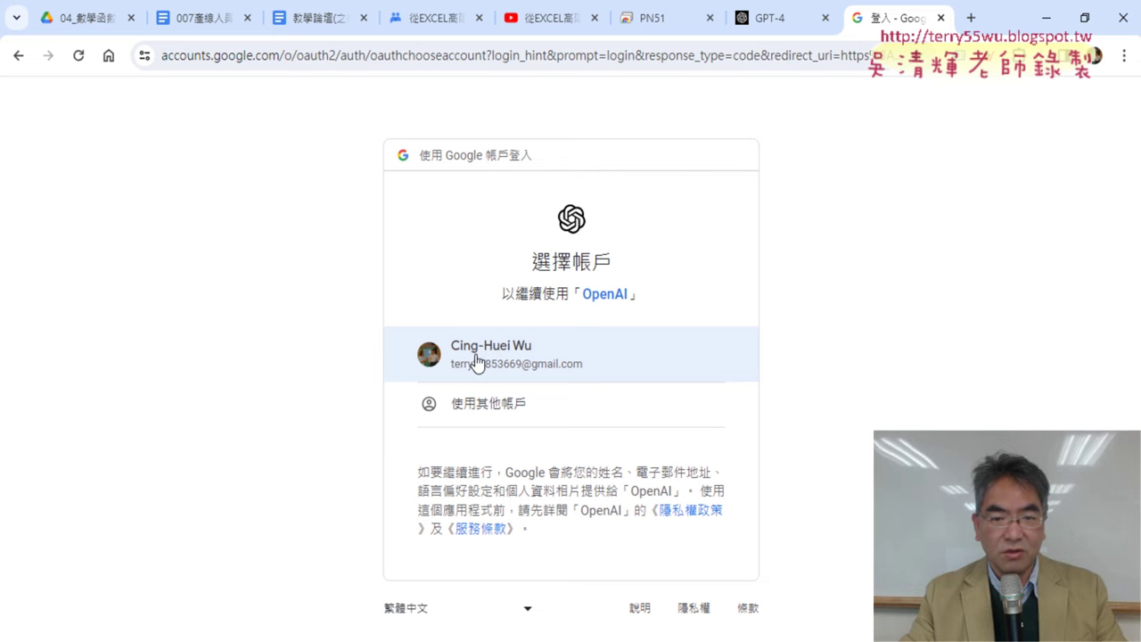
click(478, 358)
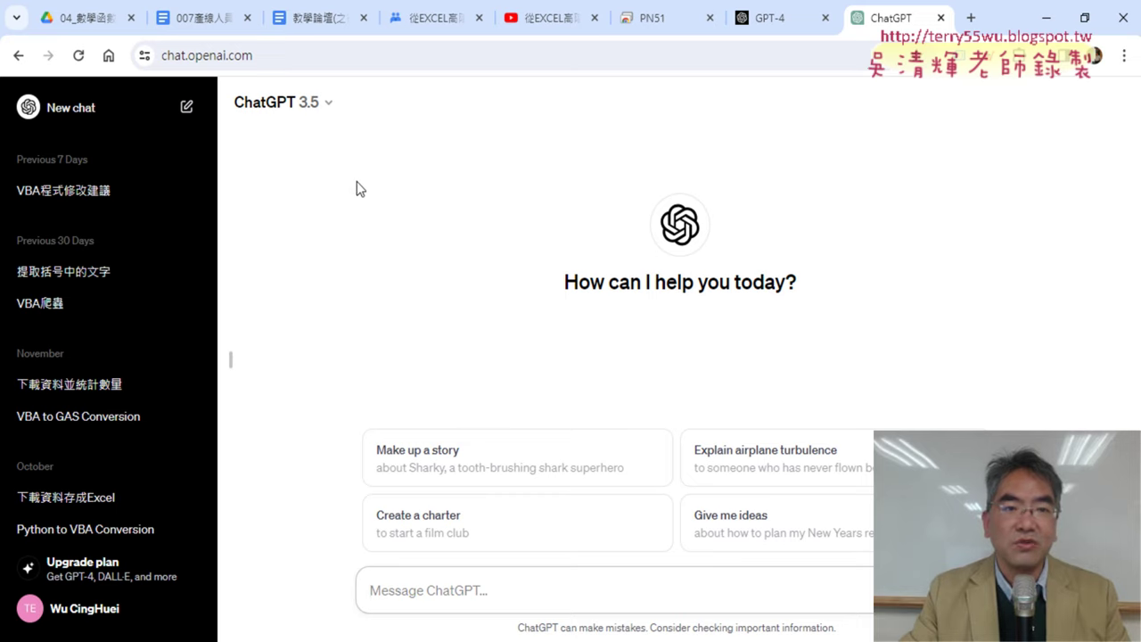
Copy the red VBA request paragraph from the Google Doc and send it to ChatGPT
click(214, 19)
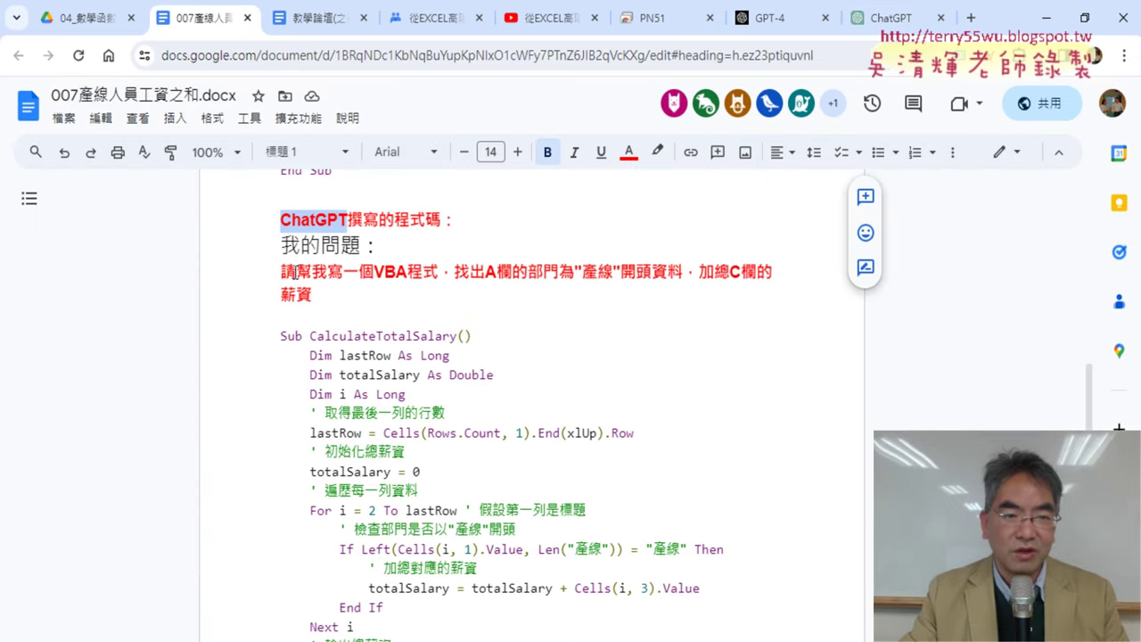
drag(281, 271, 413, 300)
key(ctrl+c)
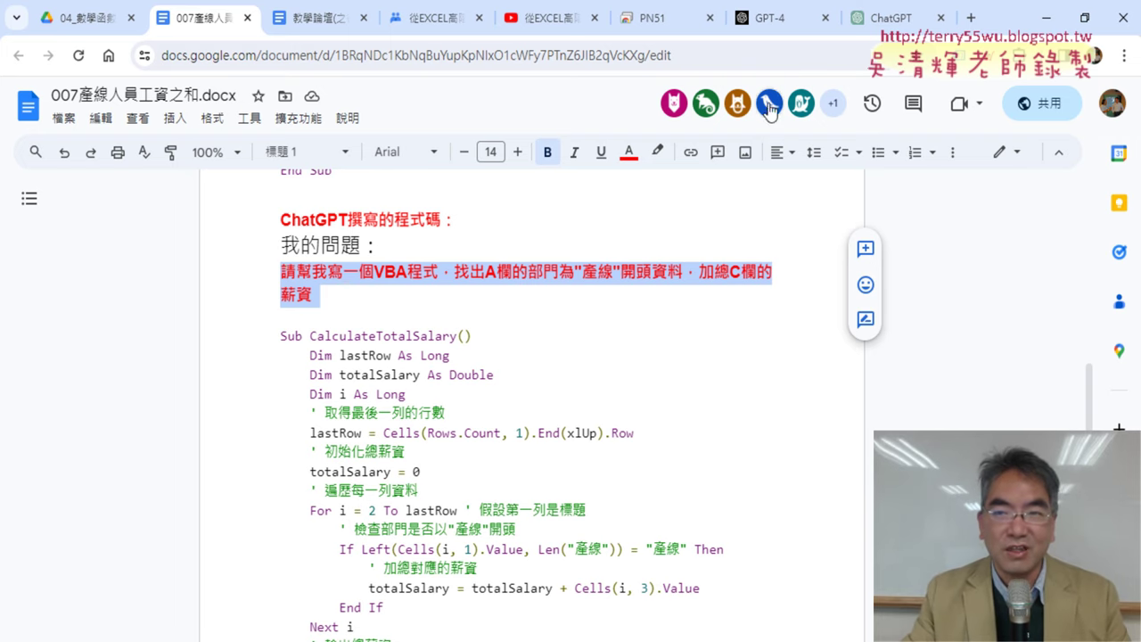
click(774, 18)
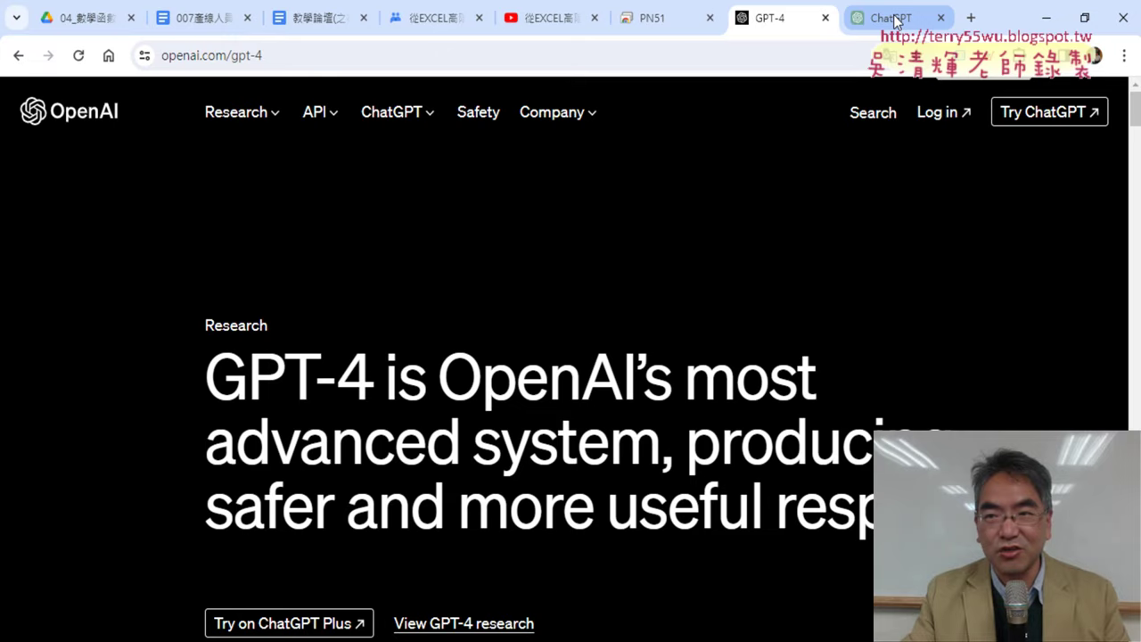
click(895, 20)
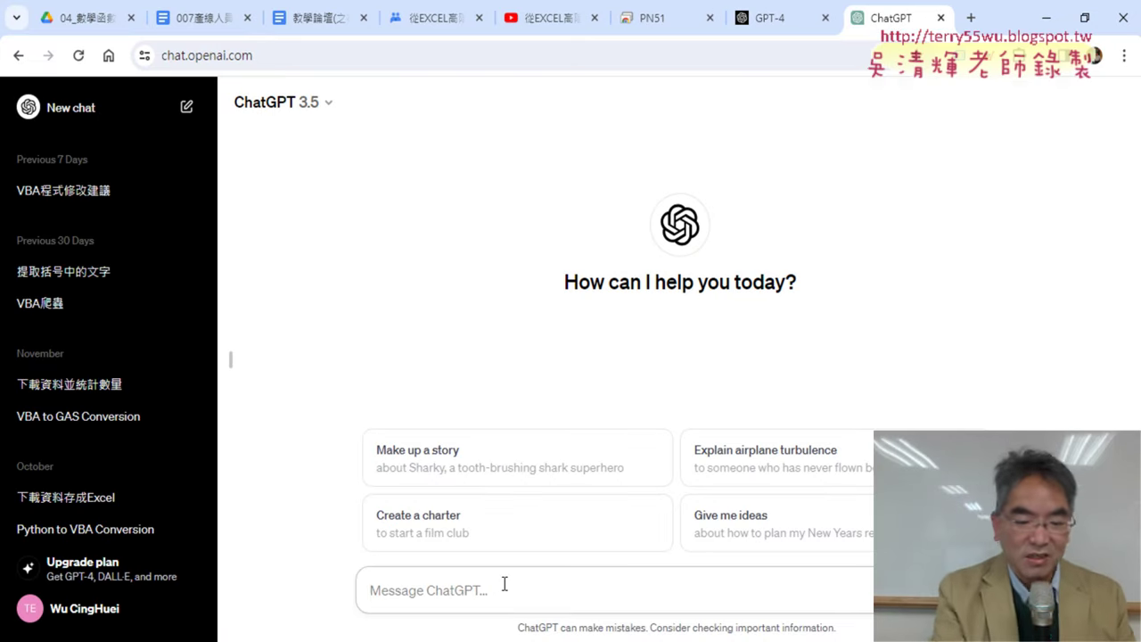
key(ctrl+v)
key(shift+Return)
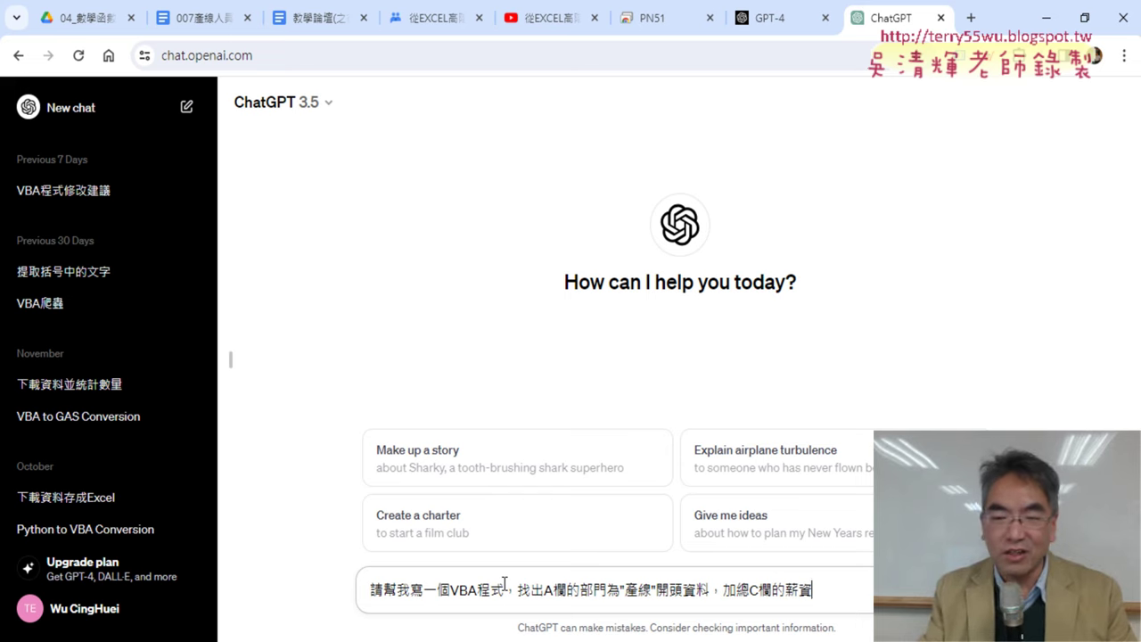
key(Return)
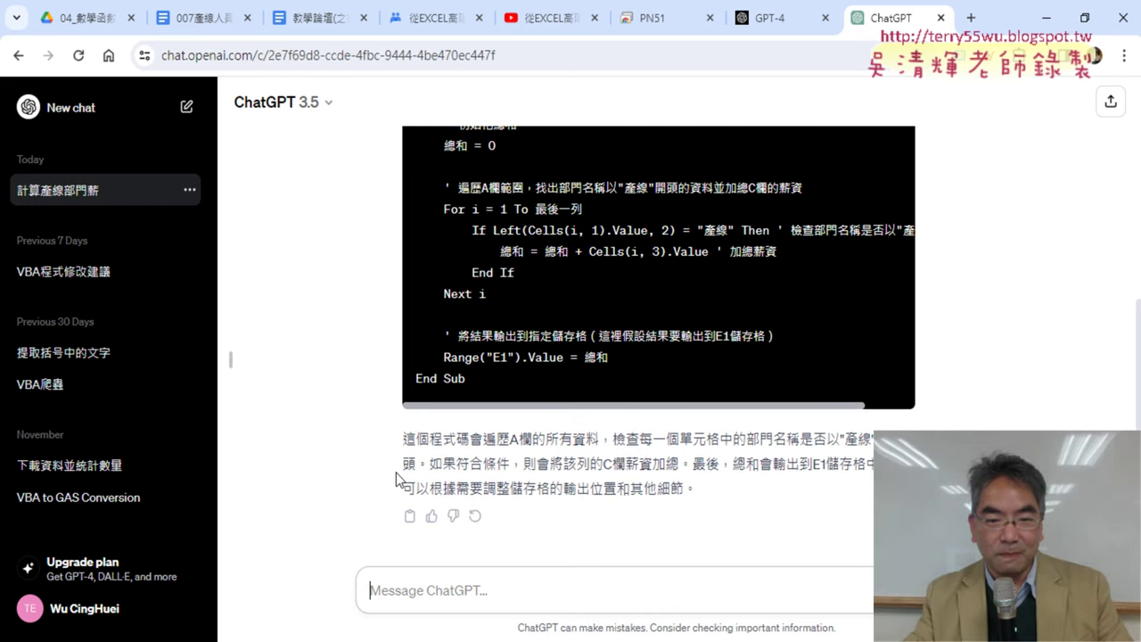
Highlight the reply's notes on looping through column A and writing the sum to E1
double_click(490, 438)
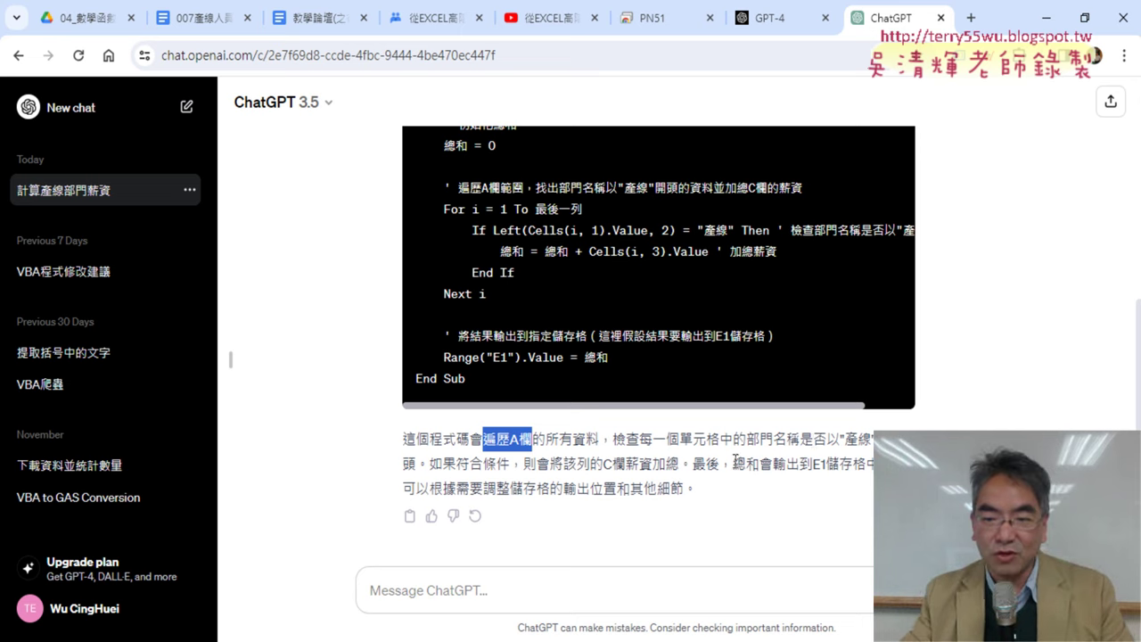
drag(734, 464, 842, 463)
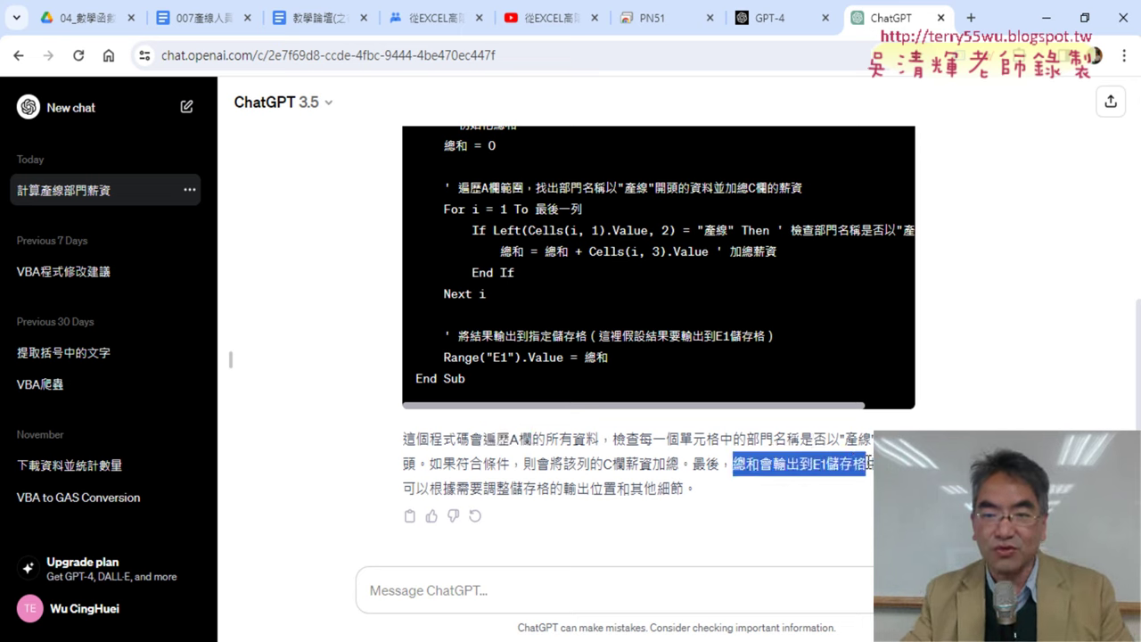
scroll(869, 463, up, 3)
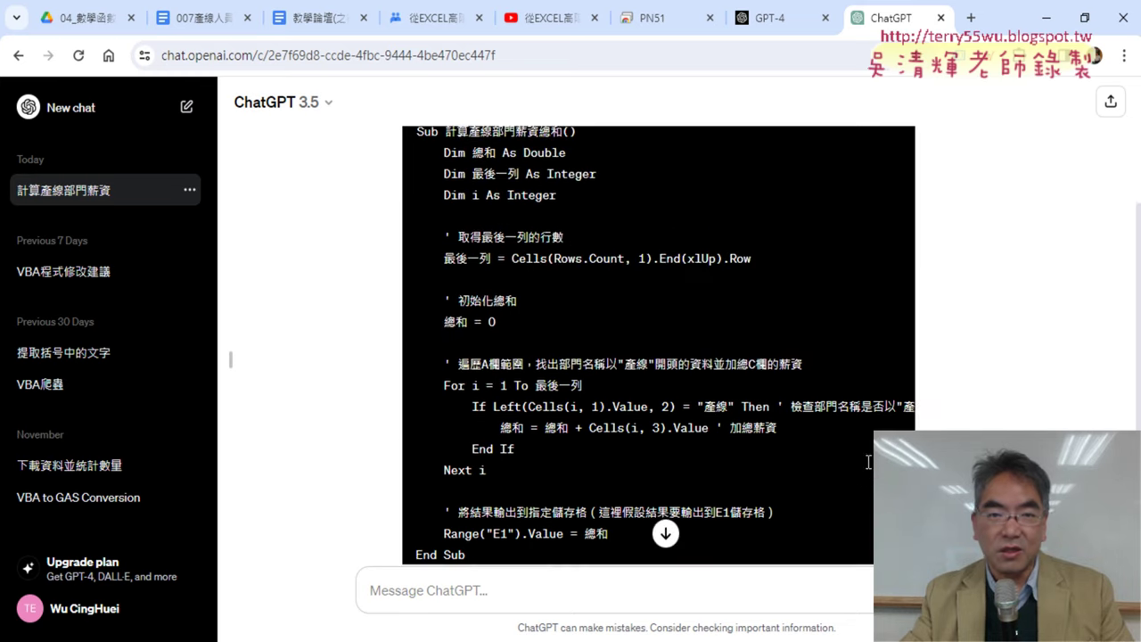
scroll(869, 467, down, 2)
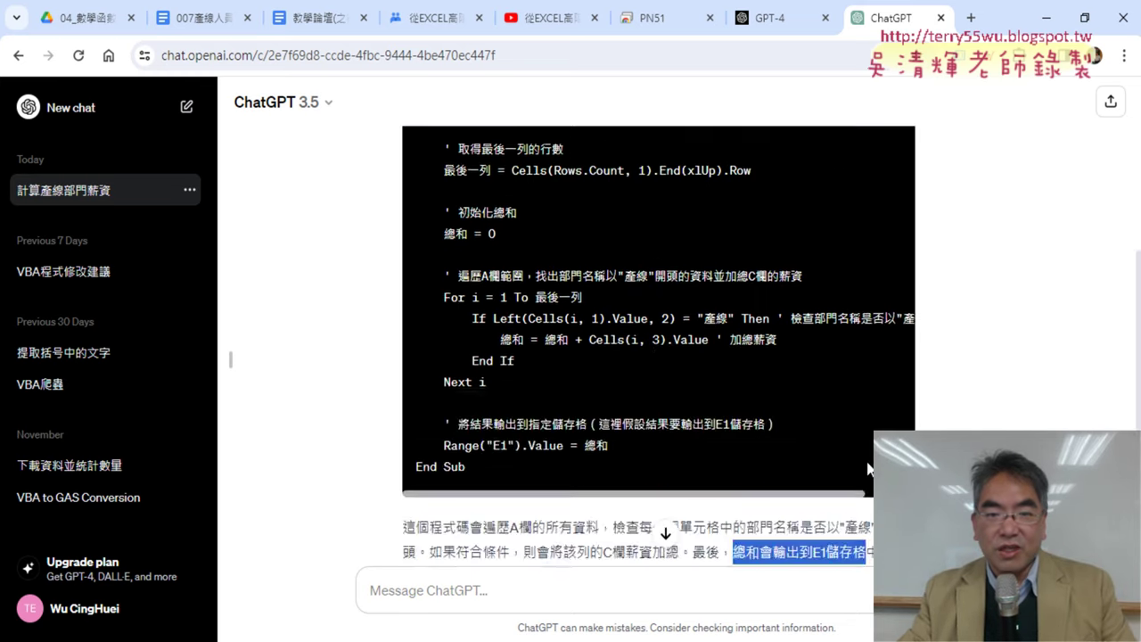
scroll(660, 432, up, 2)
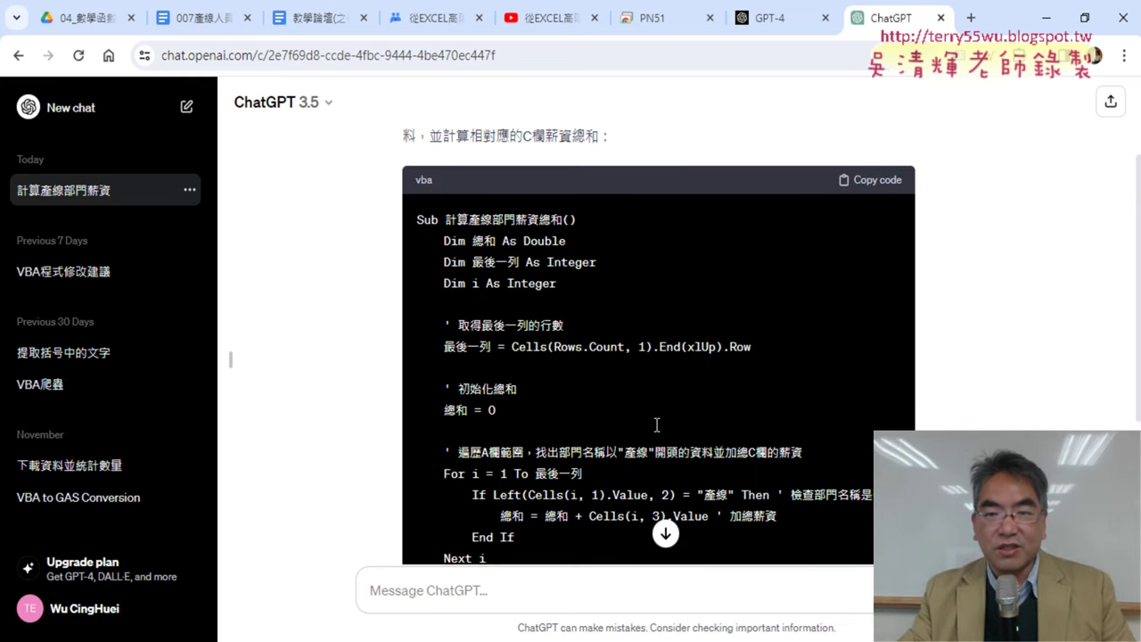
Copy the generated 計算產線部門薪資總和 macro code with the Copy code button
click(877, 185)
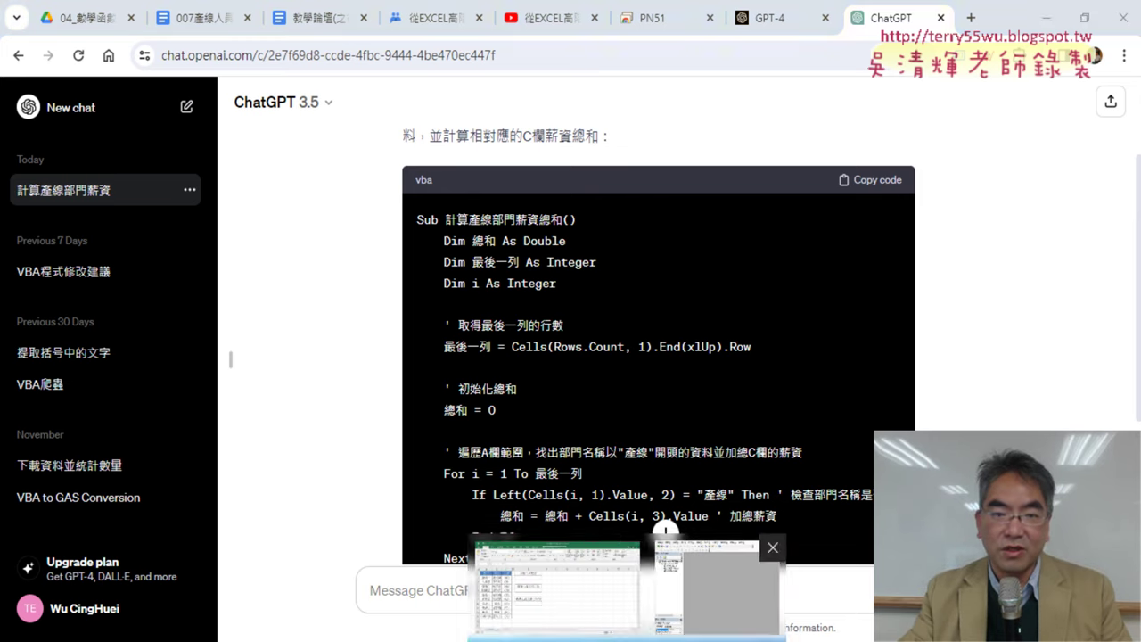
click(660, 557)
right_click(500, 227)
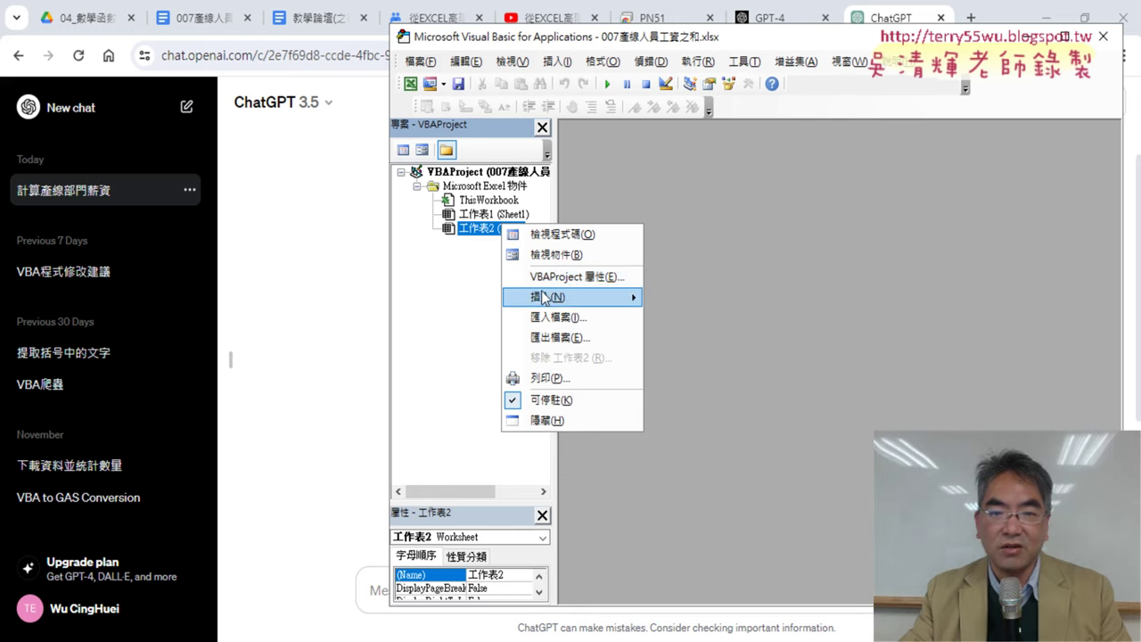
mouse_move(548, 300)
click(327, 274)
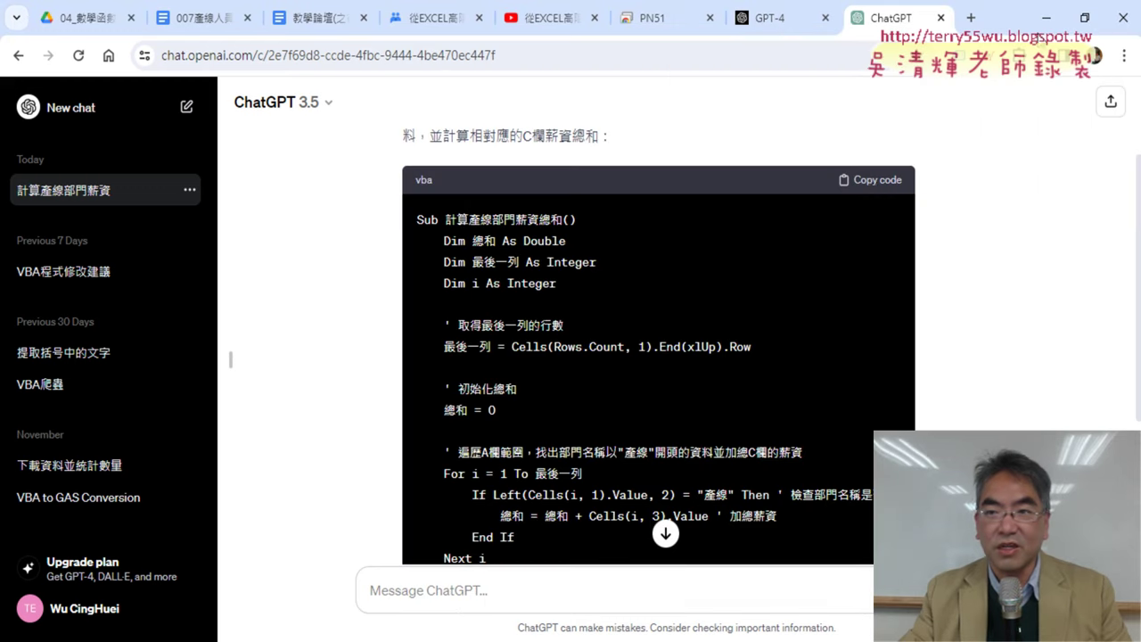
click(875, 182)
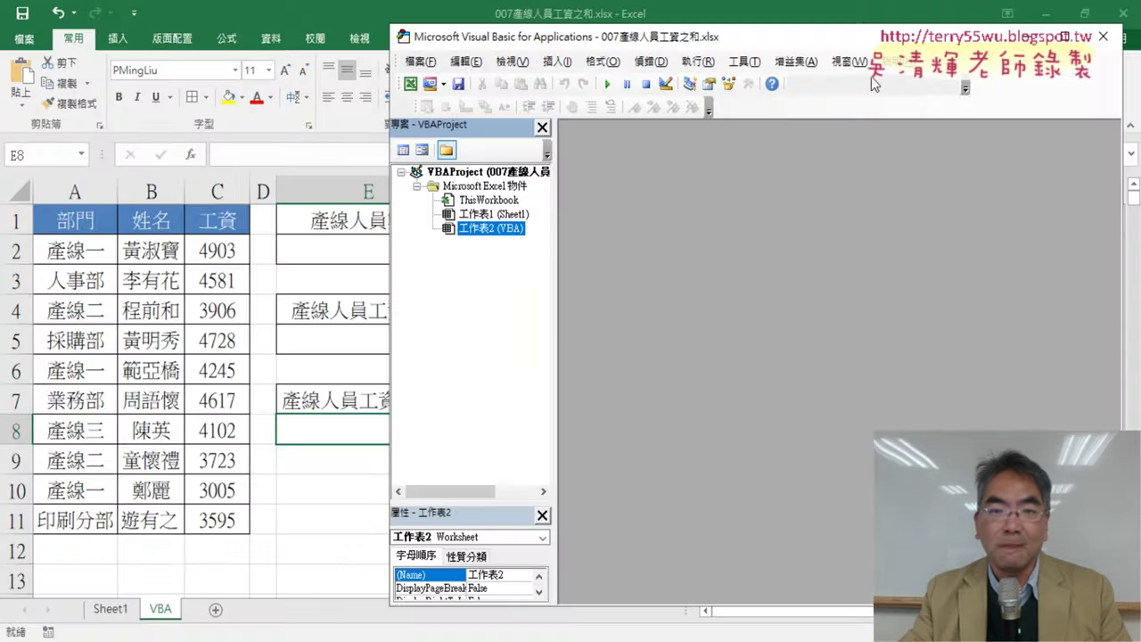
Open Visual Basic from the Developer tab and insert a module via 工作表2 (VBA) > 插入 > 模組
click(1046, 17)
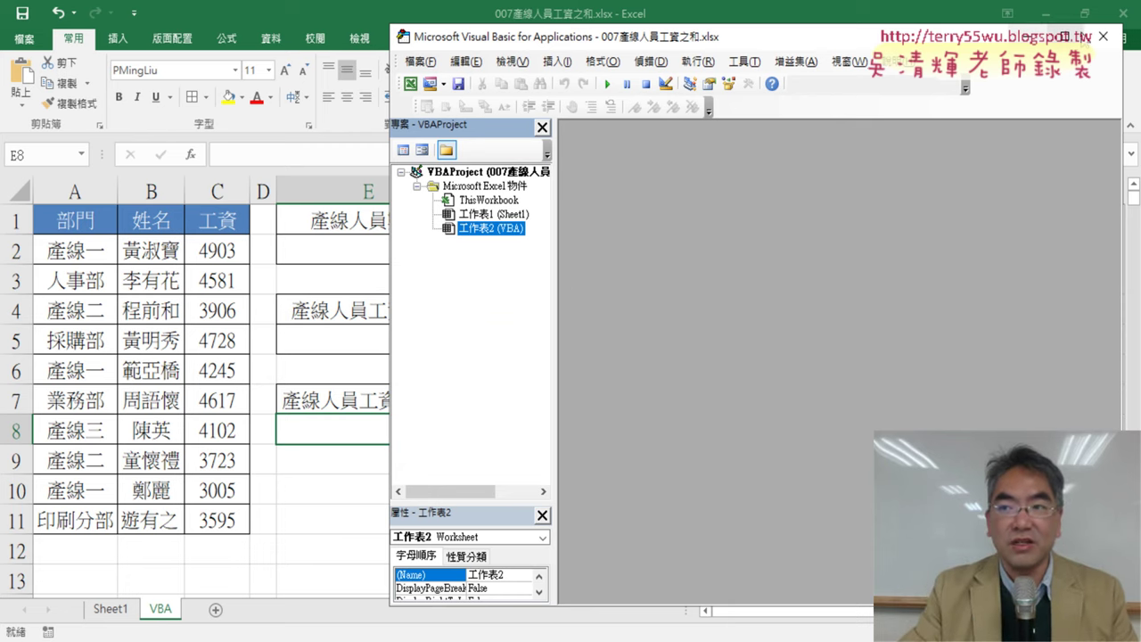
click(1103, 35)
click(410, 39)
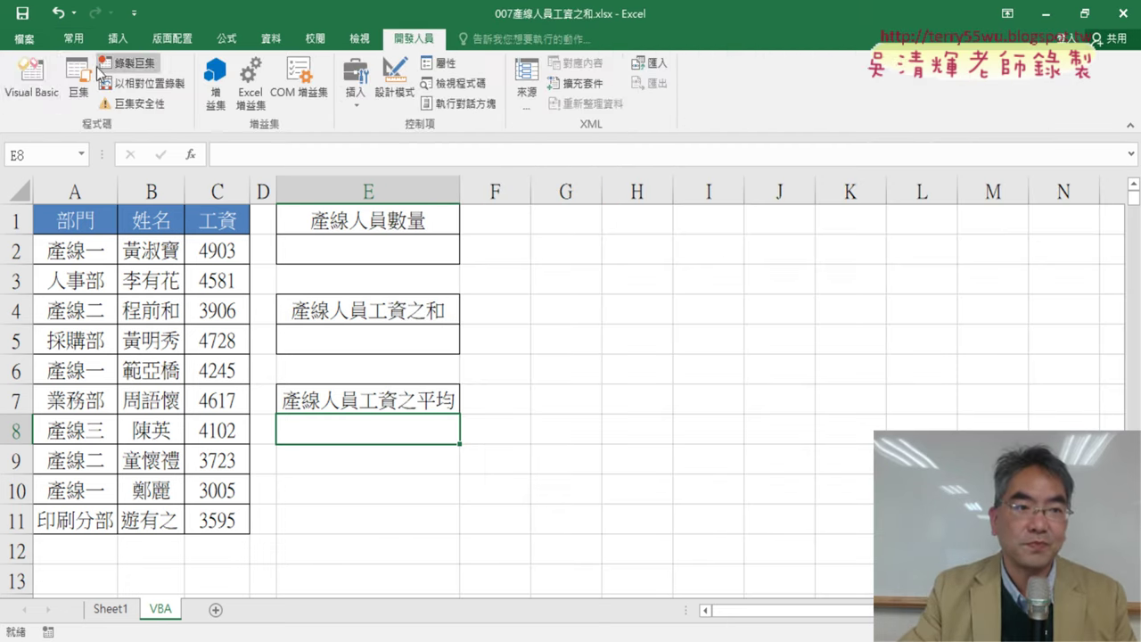
click(40, 79)
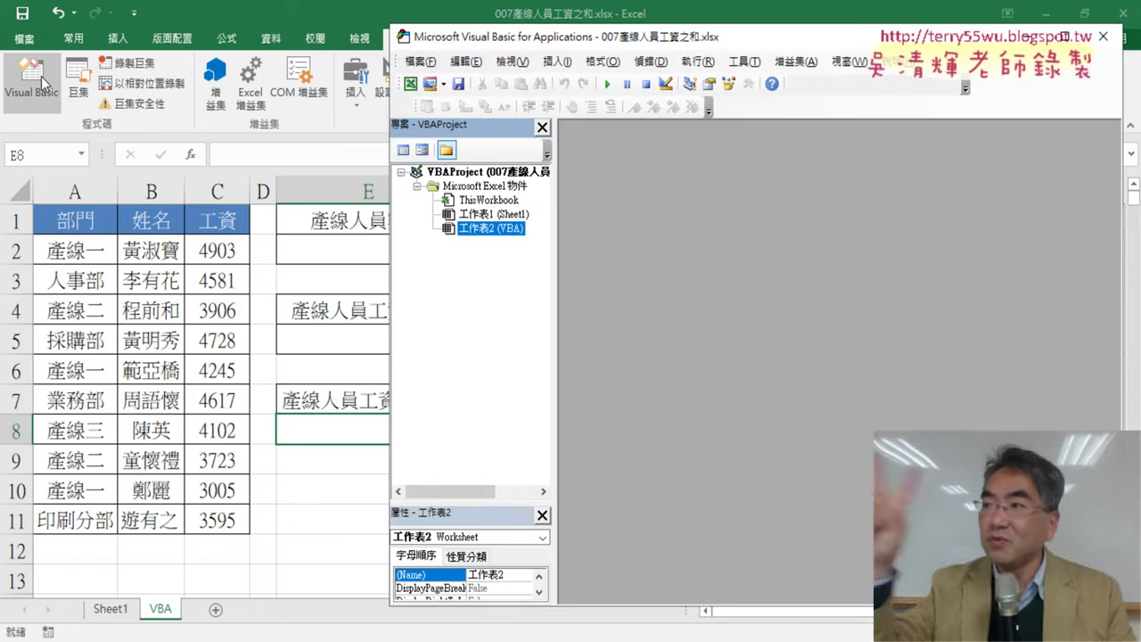
right_click(465, 235)
mouse_move(513, 303)
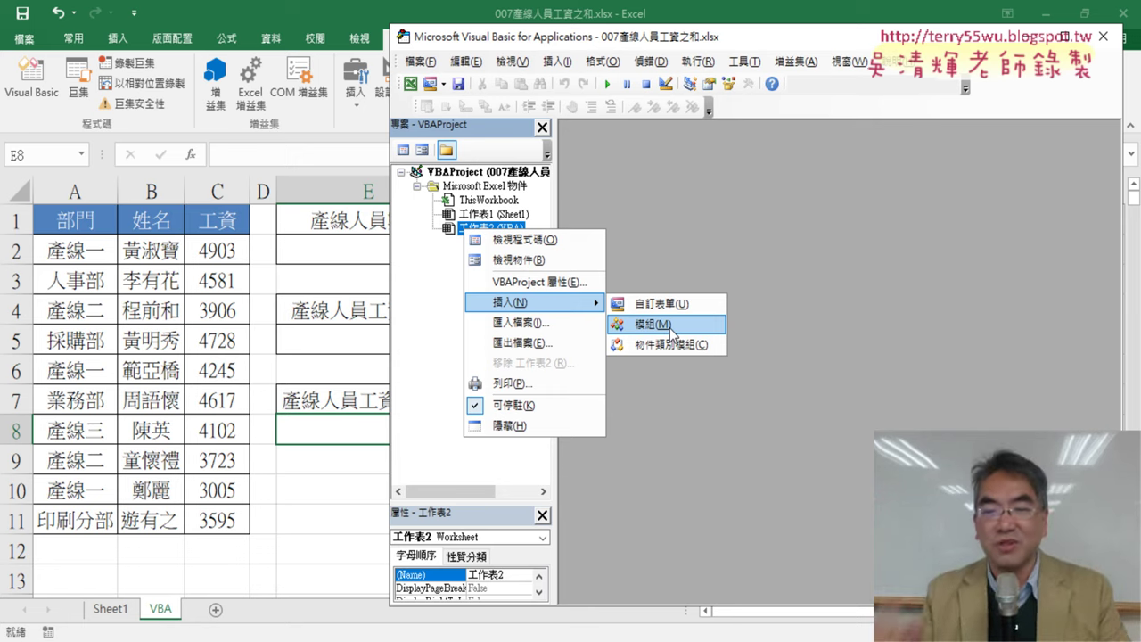
click(670, 331)
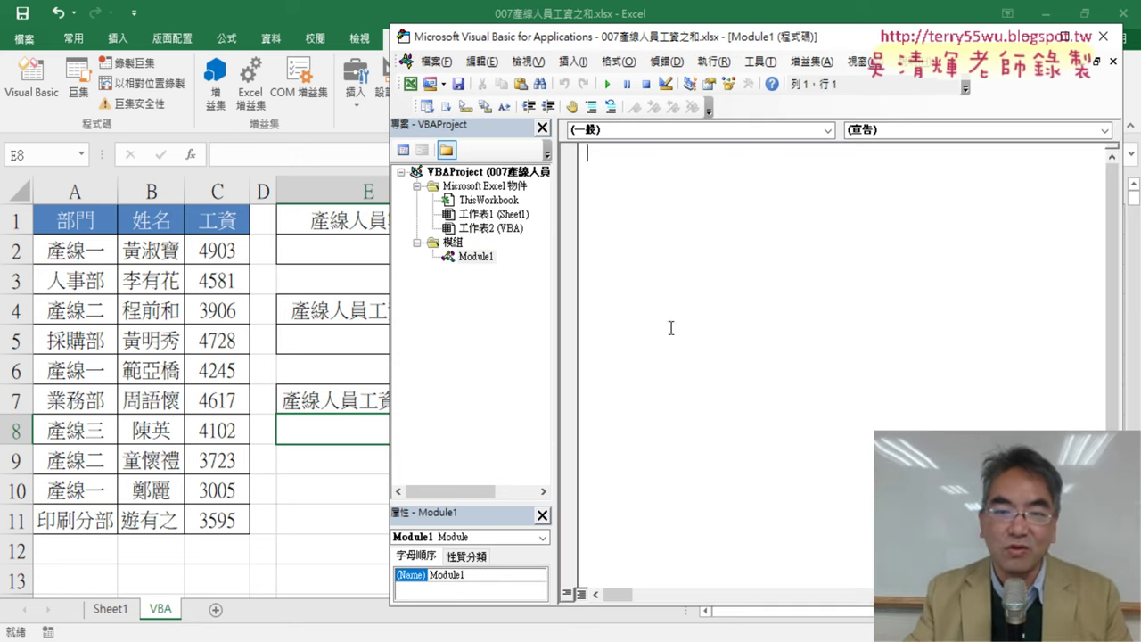
right_click(672, 237)
Paste the copied 計算產線部門薪資總和 macro into Module1
click(700, 294)
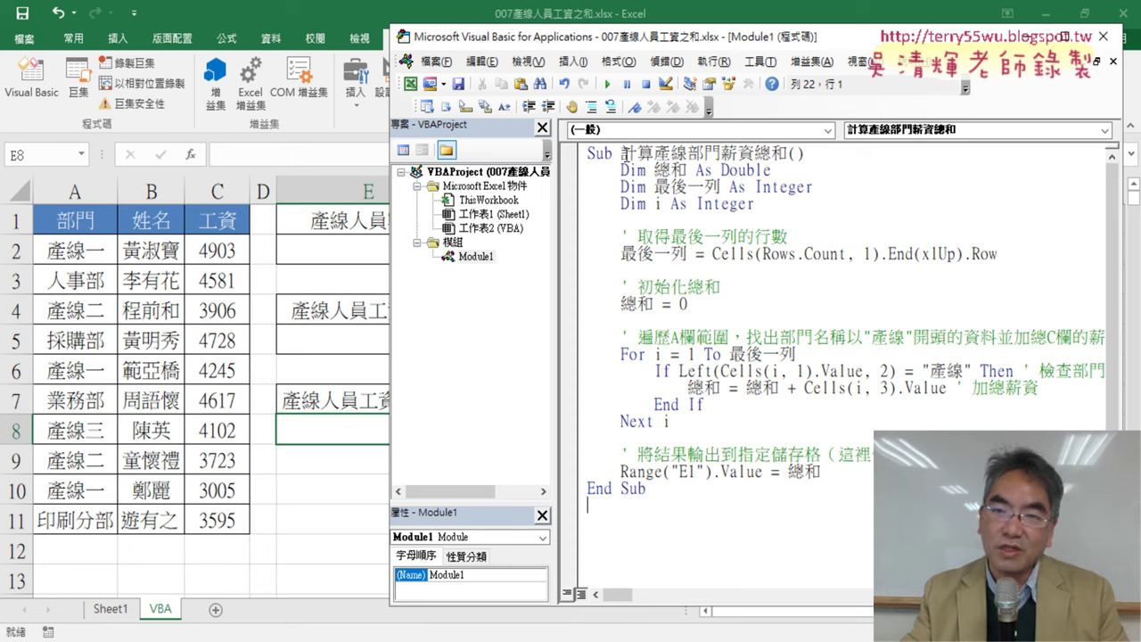
double_click(625, 154)
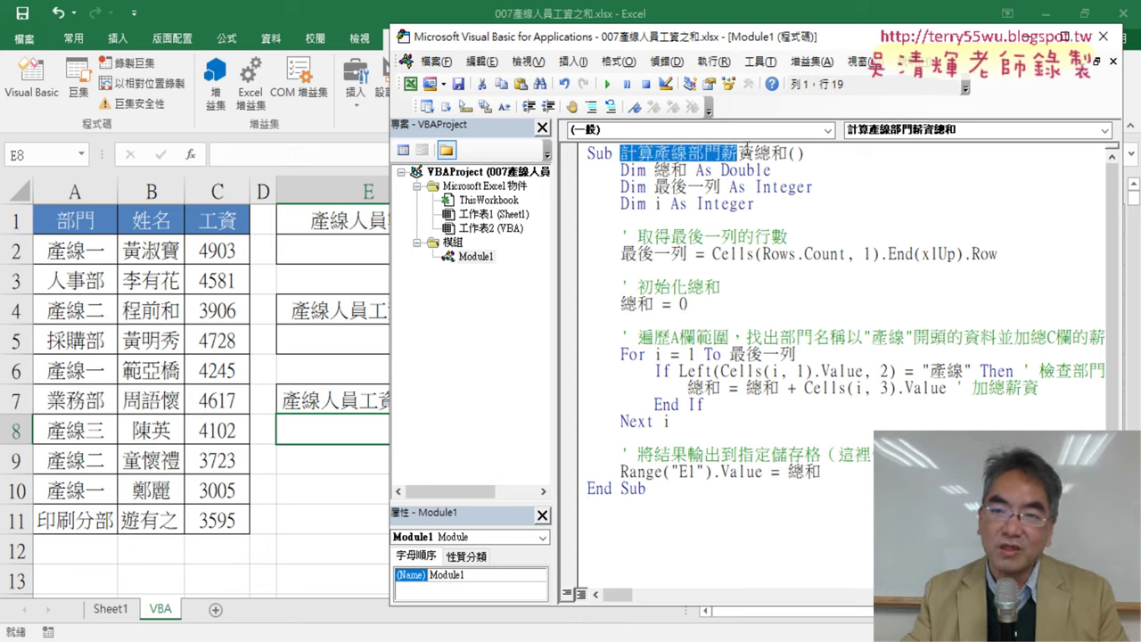
drag(745, 151, 782, 146)
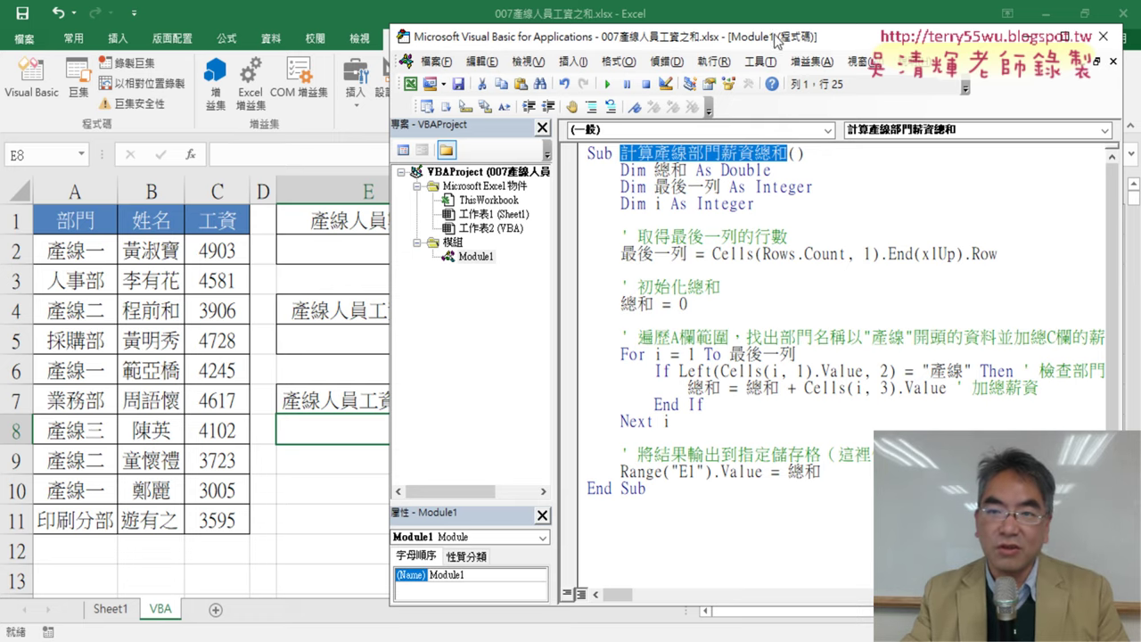
Change the macro's output from Range("E1") to Range("E5"), then view Sheet1's results
drag(775, 41, 887, 35)
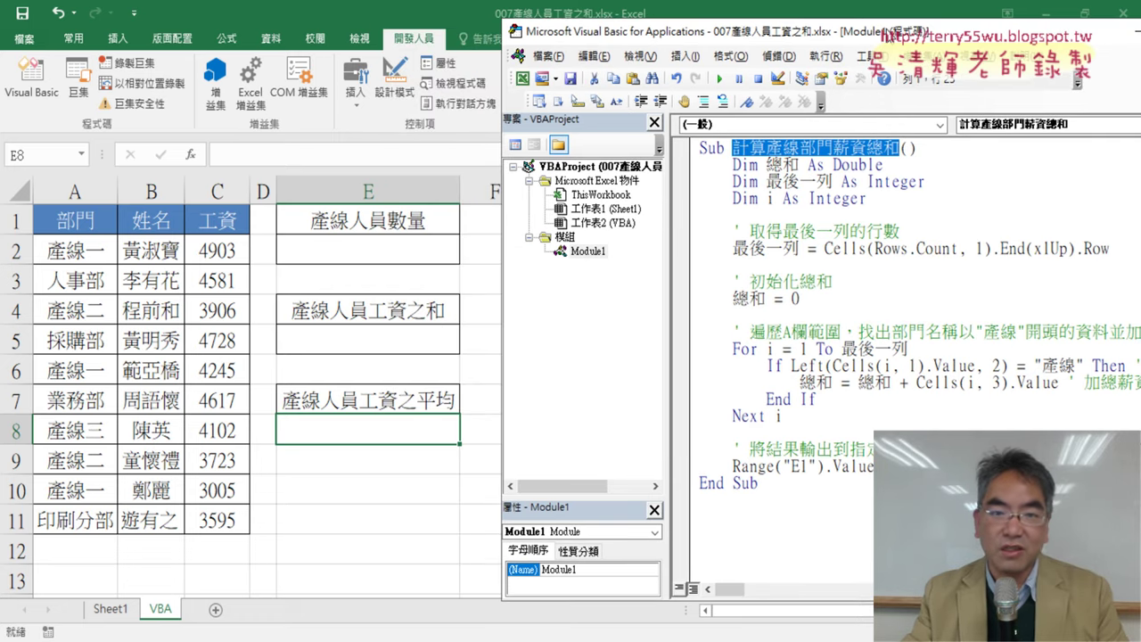
drag(826, 464, 740, 465)
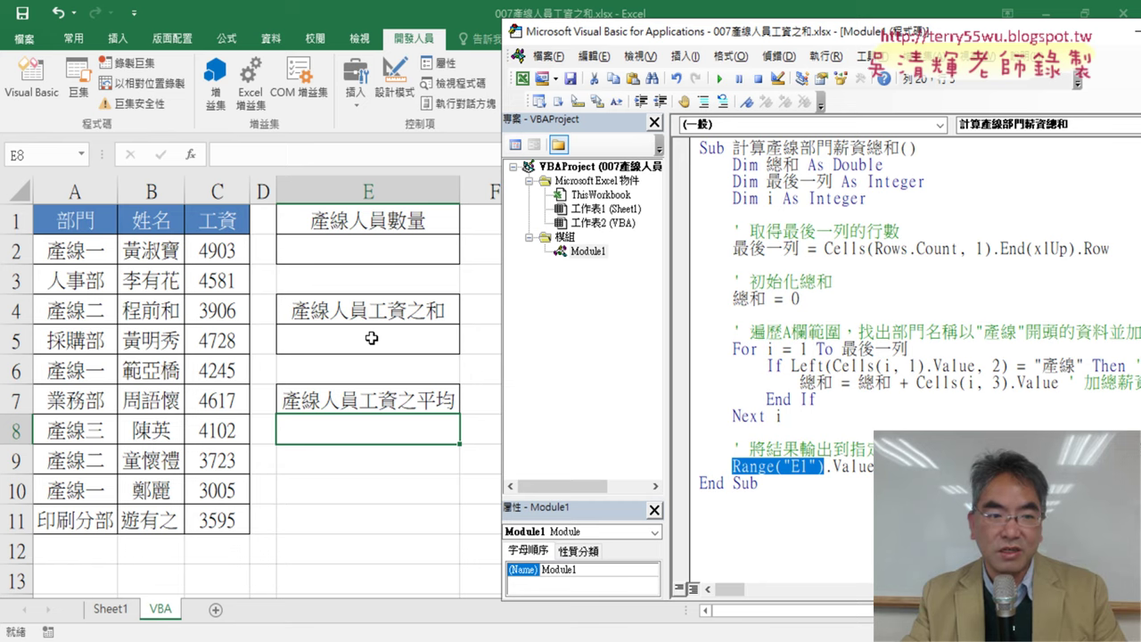
click(808, 466)
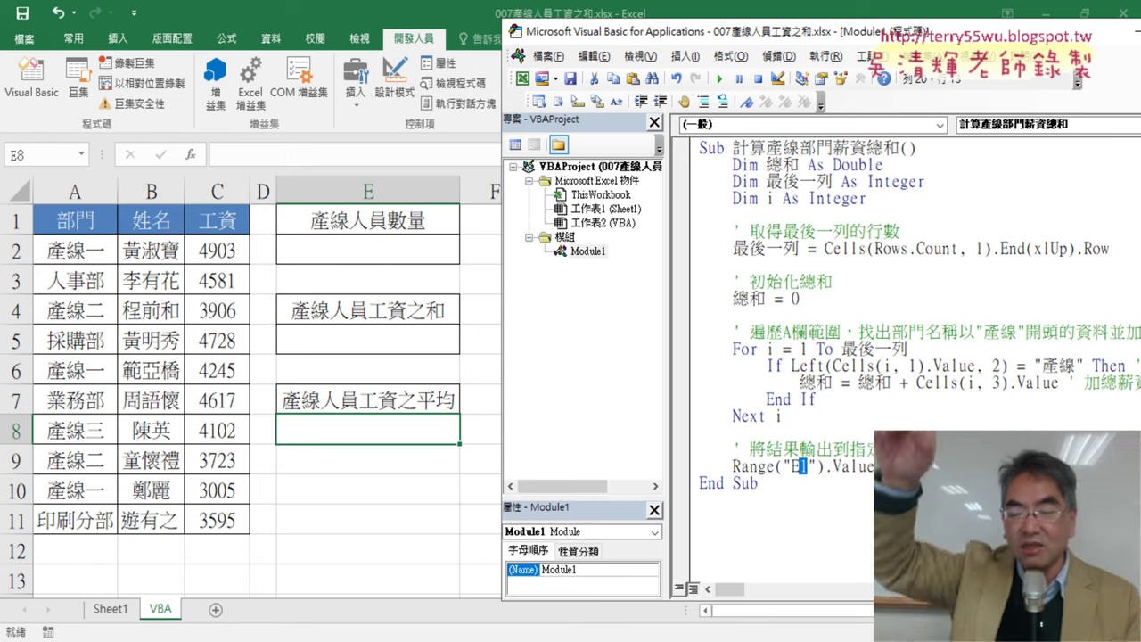
text(5)
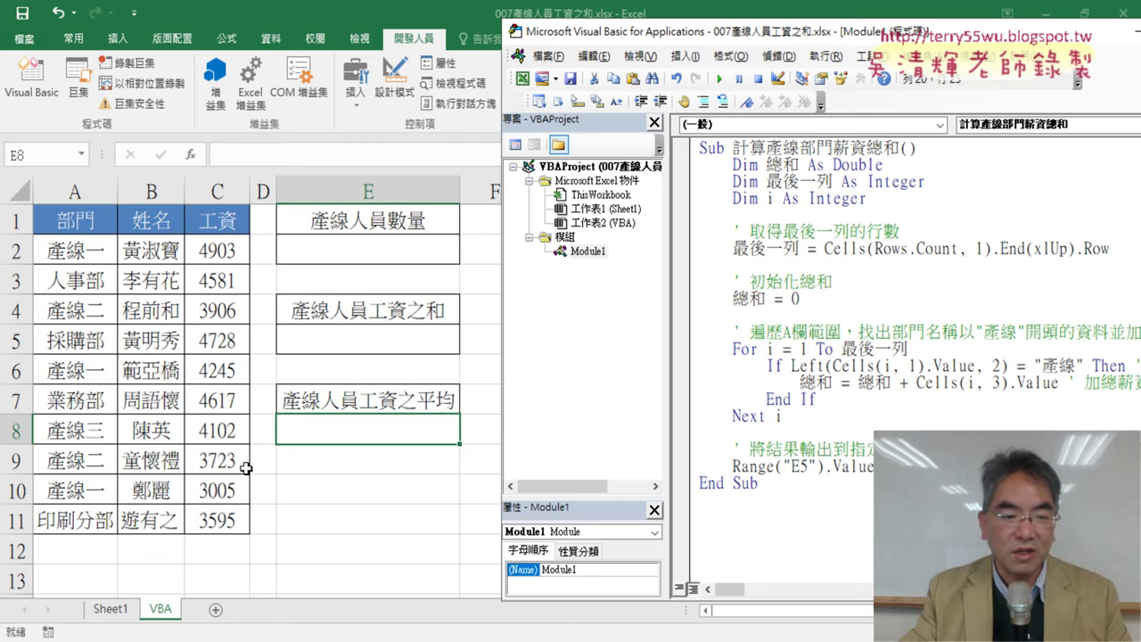
click(112, 611)
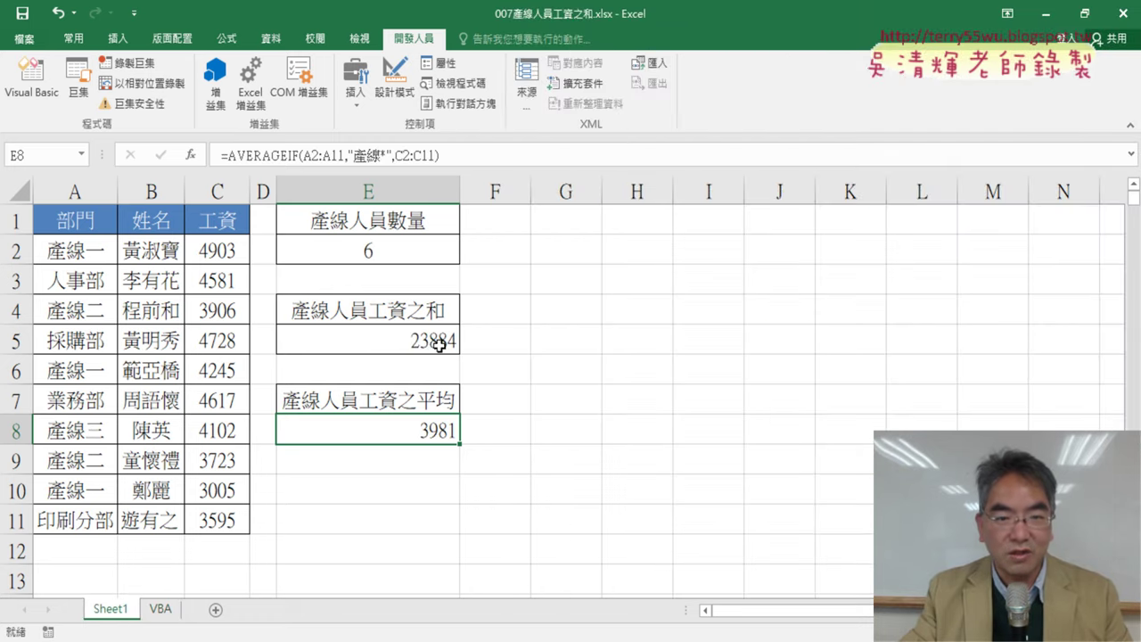
Run the 計算產線部門薪資總和 macro on the VBA sheet so E5 shows 23884
click(162, 612)
click(32, 78)
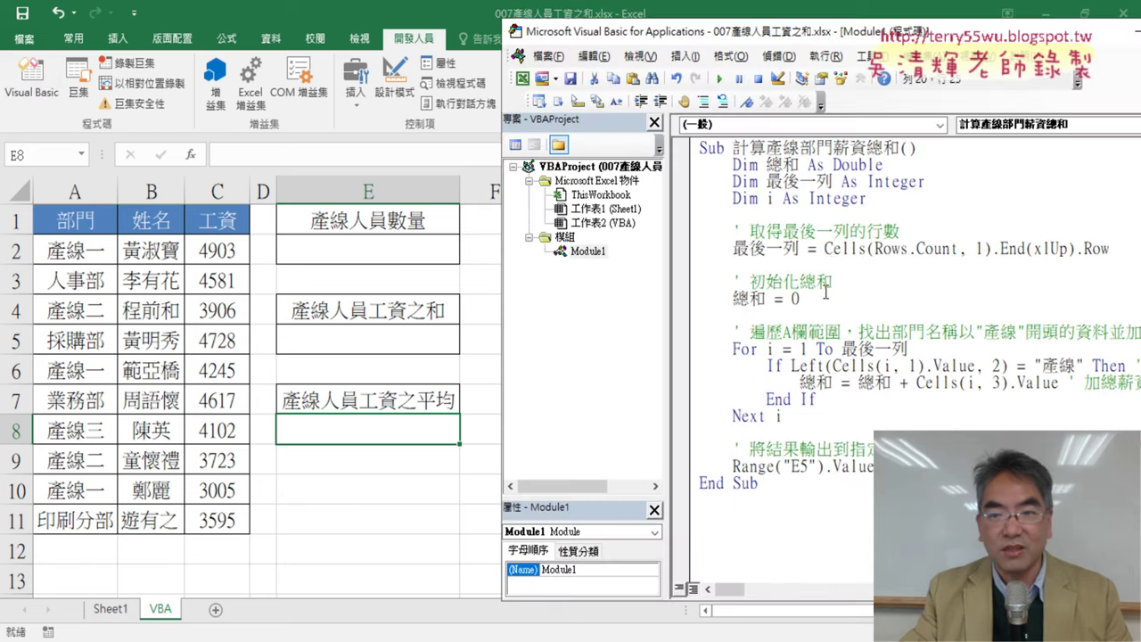
click(824, 250)
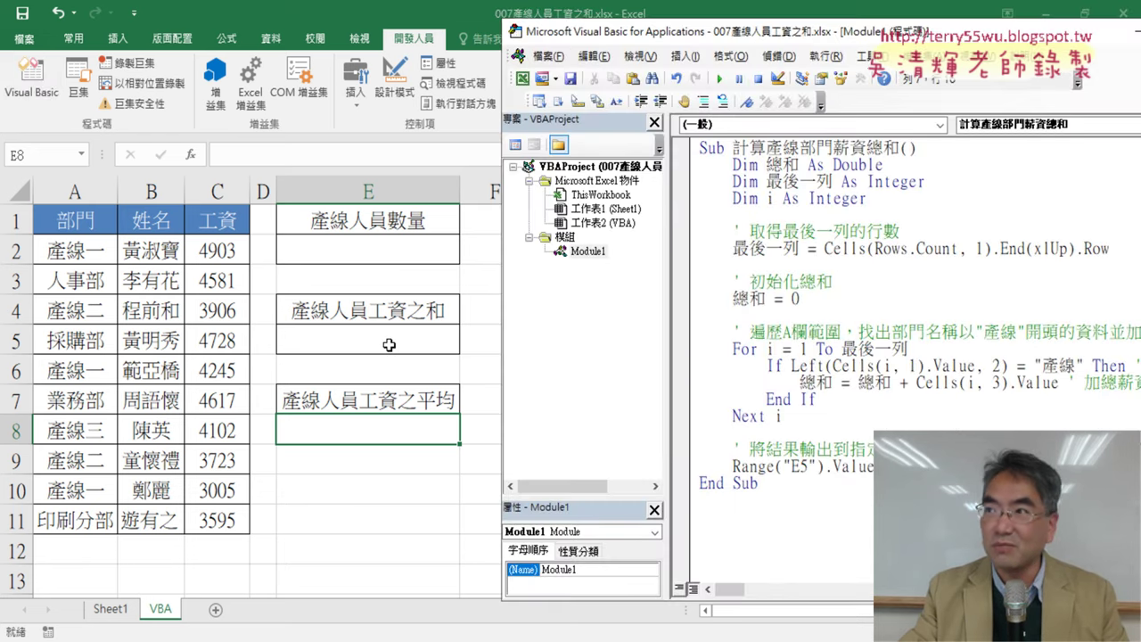
click(719, 79)
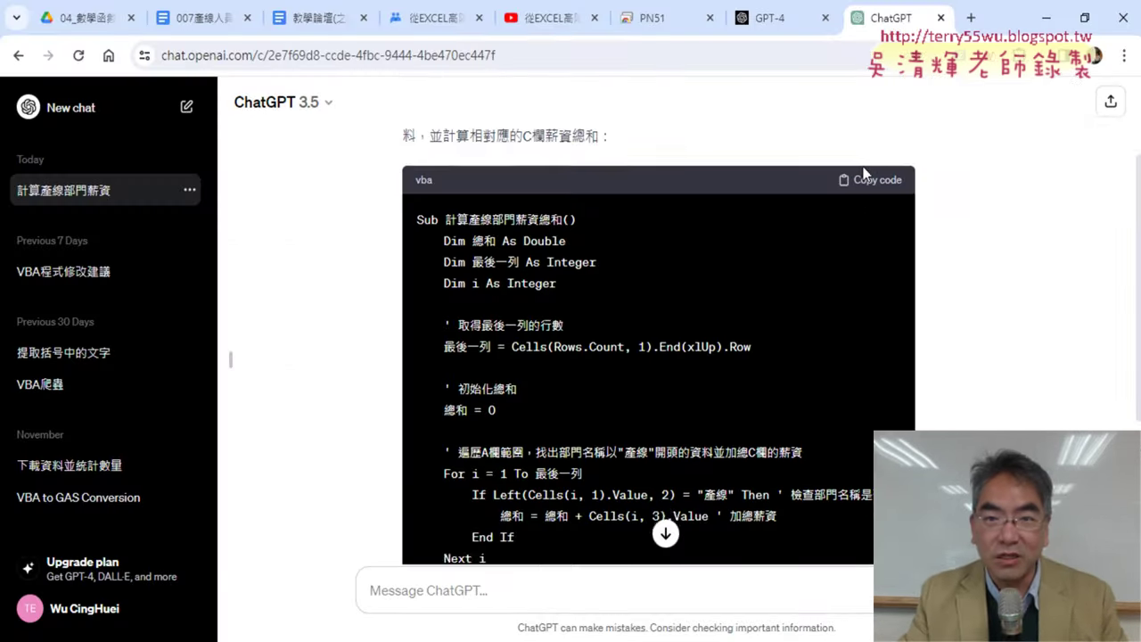
Highlight the original question and Sub name in ChatGPT, then scroll through the 007產線人員工資之和.docx document
scroll(863, 172, up, 2)
drag(407, 166, 870, 178)
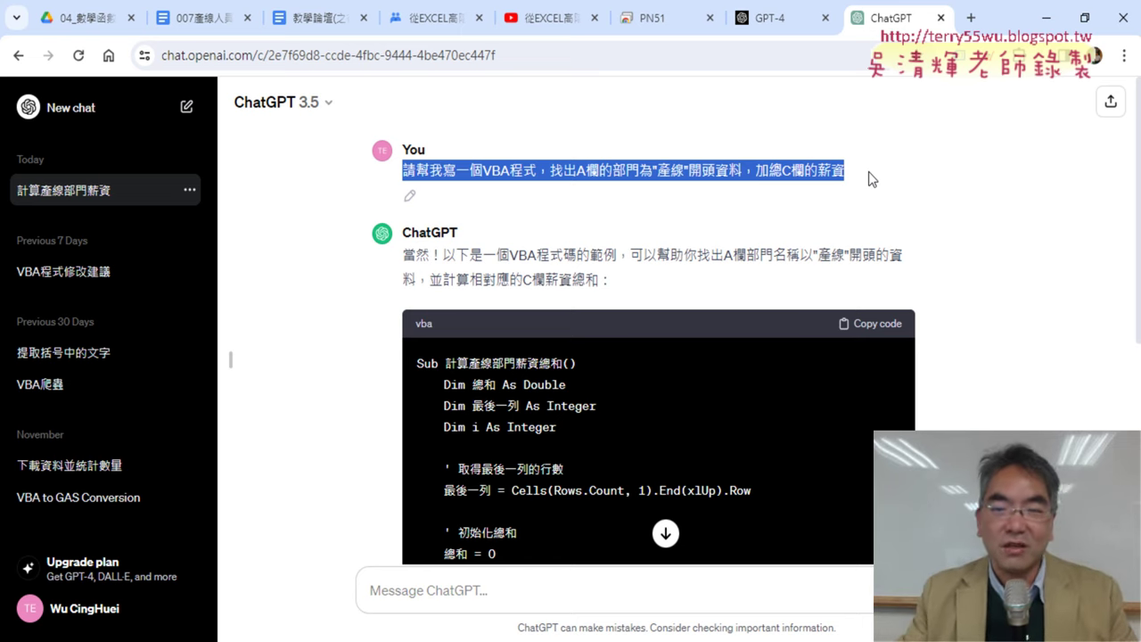
scroll(871, 179, down, 2)
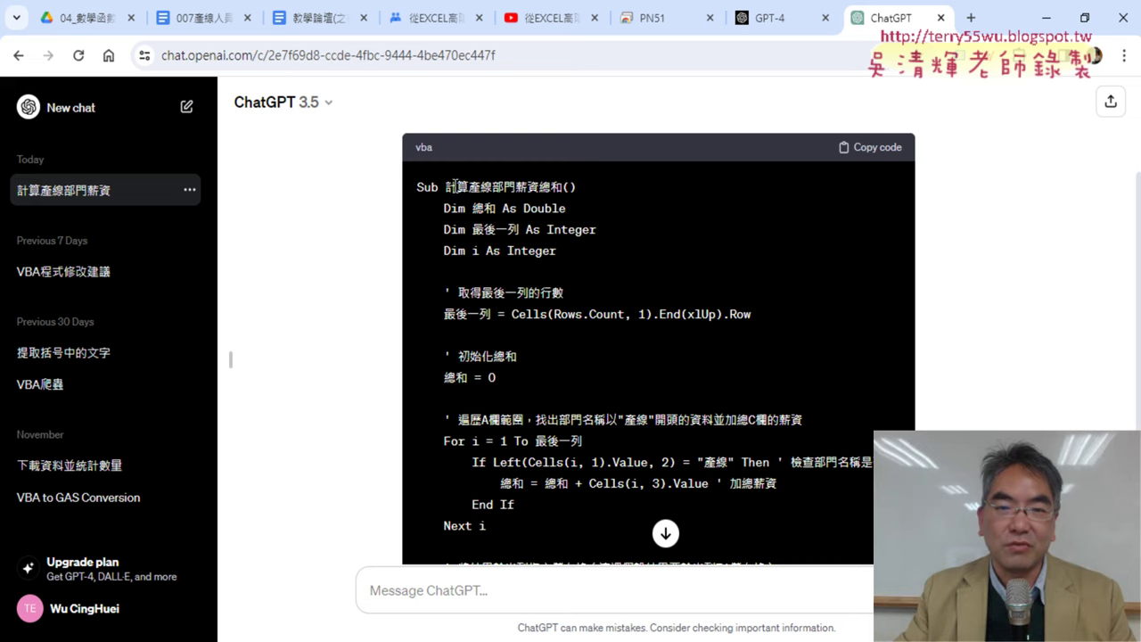
drag(446, 186, 561, 187)
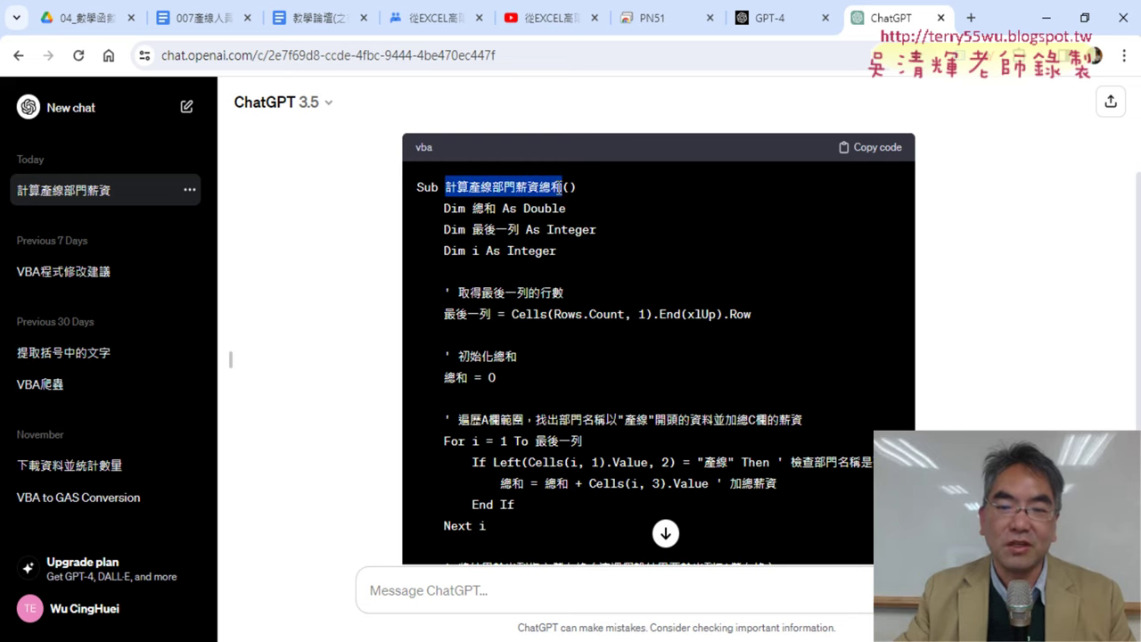
scroll(543, 484, down, 3)
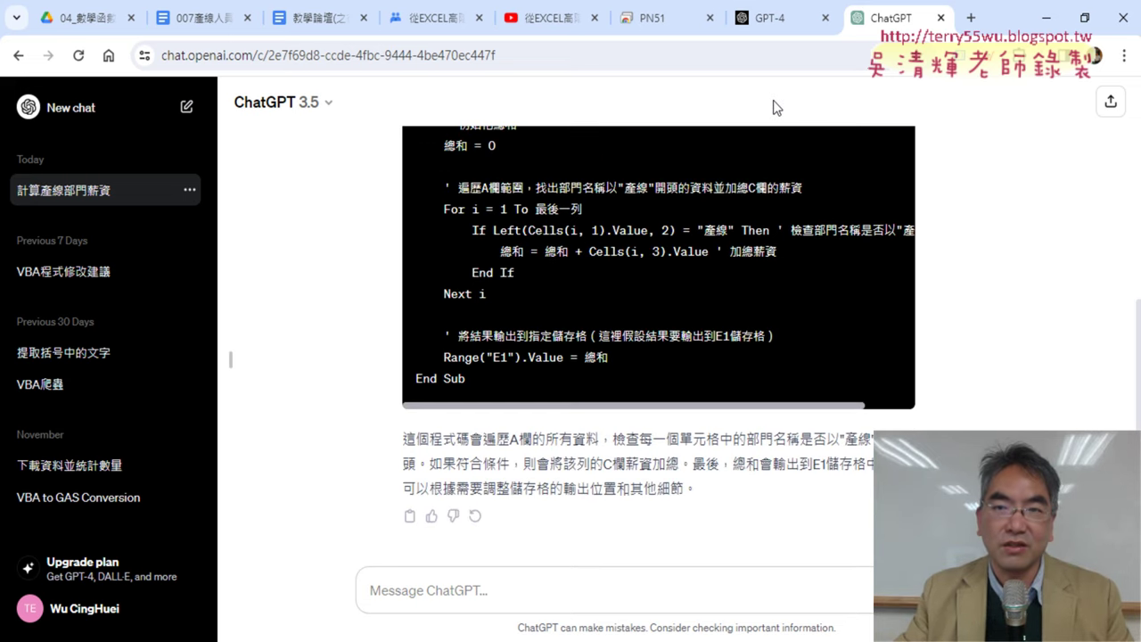
click(205, 18)
scroll(357, 268, down, 2)
scroll(418, 320, down, 3)
Review the macro by highlighting CalculateTotalSalary, MsgBox and Range("E2"), then minimize Chrome
scroll(418, 319, up, 1)
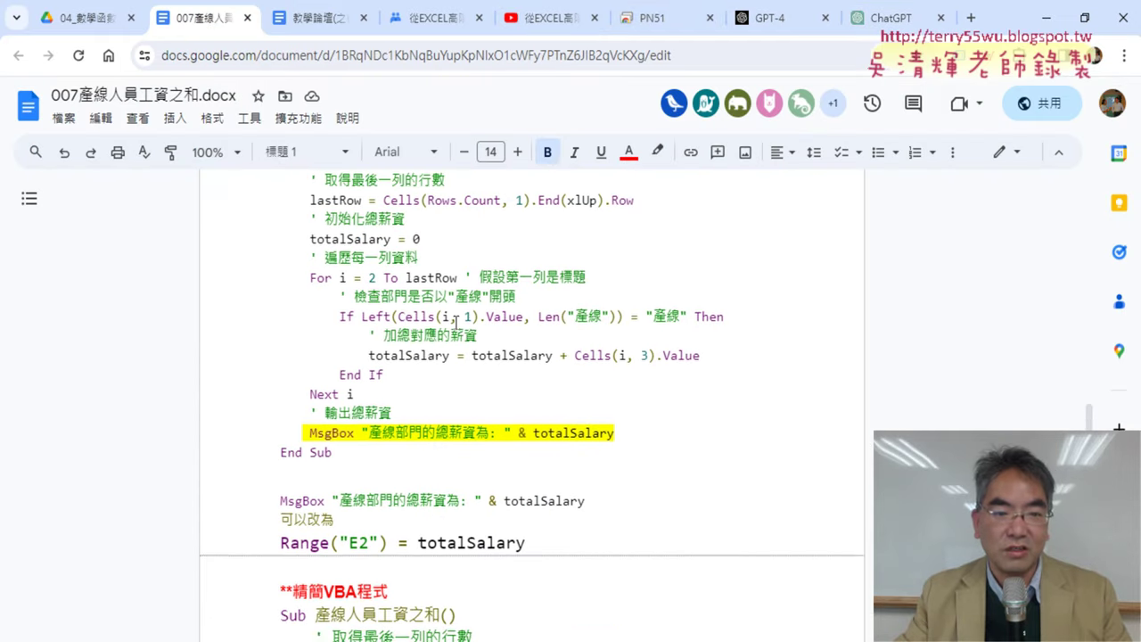
click(356, 490)
drag(311, 490, 348, 487)
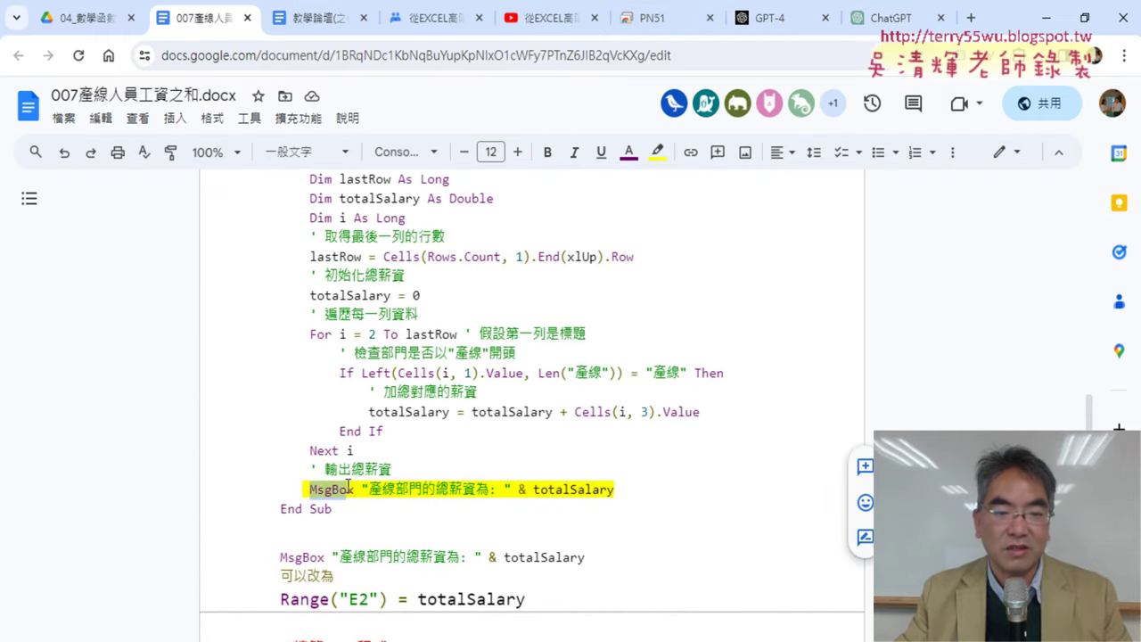
scroll(390, 410, up, 2)
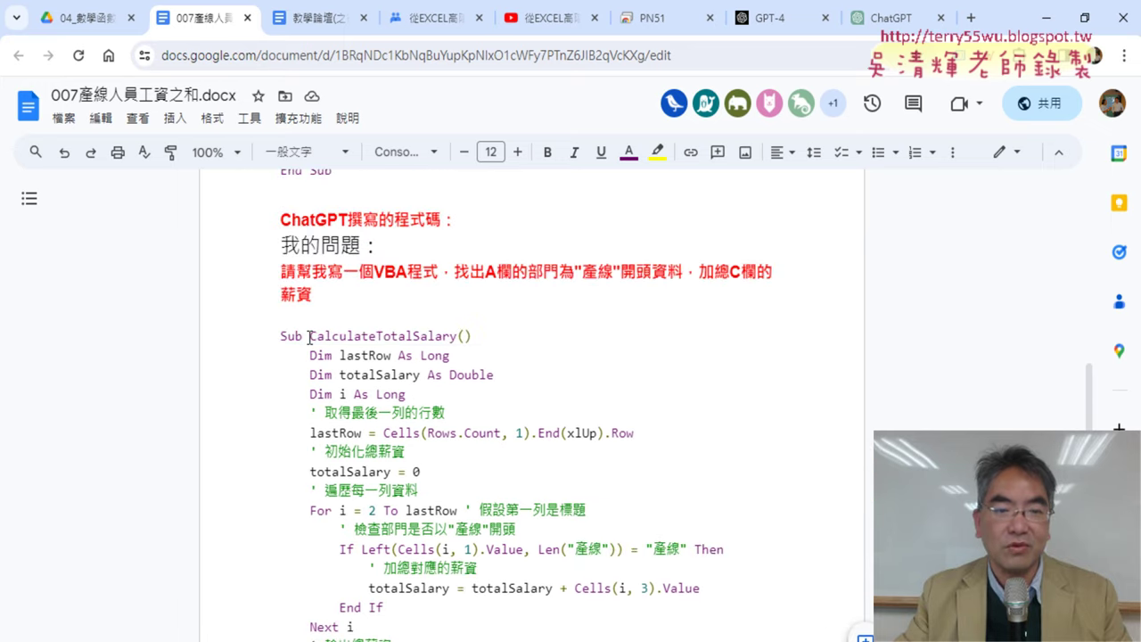
drag(308, 336, 457, 336)
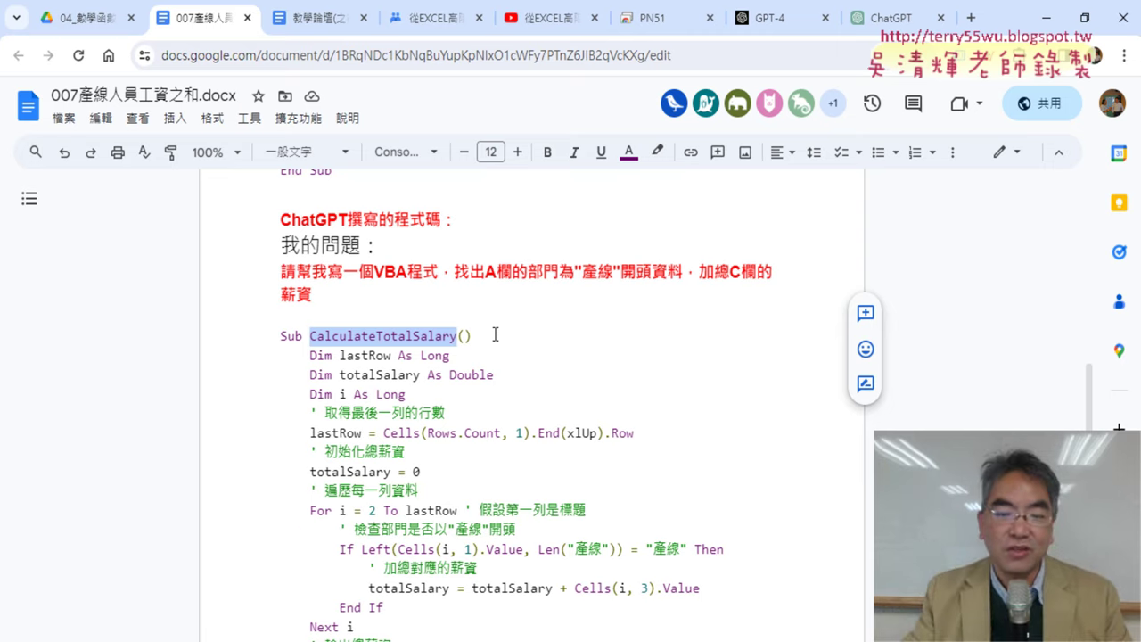
scroll(495, 334, down, 2)
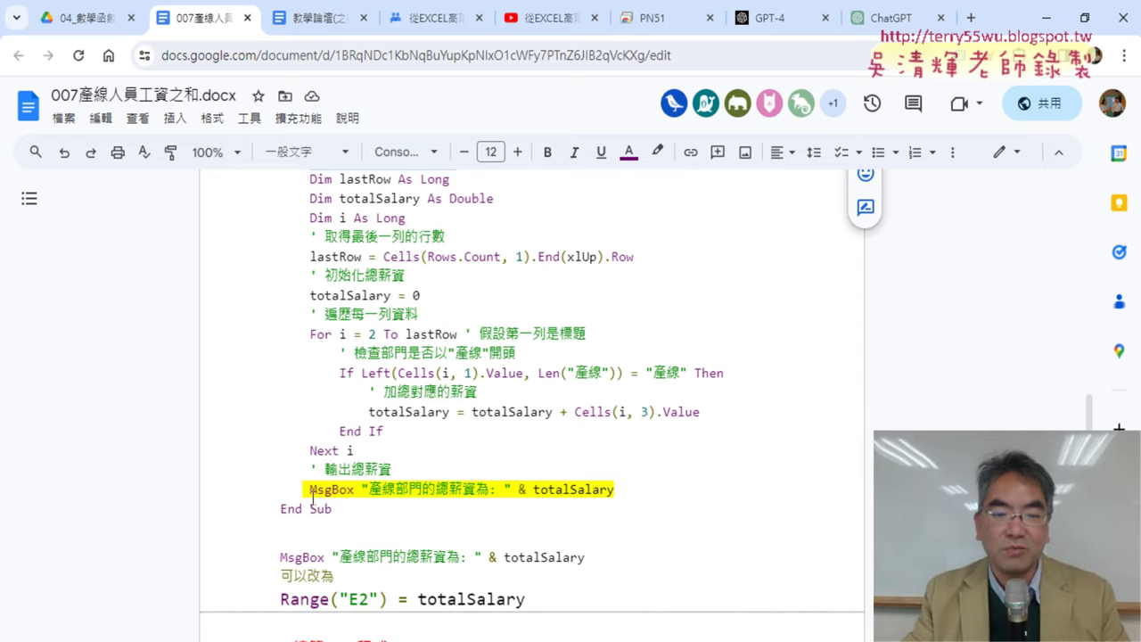
drag(311, 489, 355, 490)
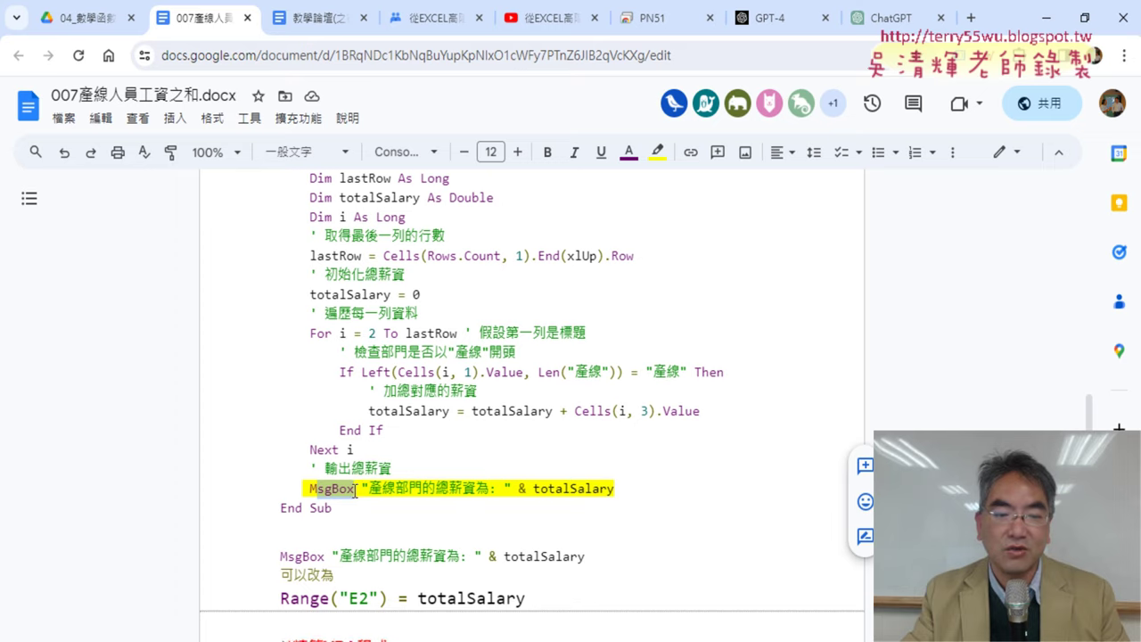
scroll(313, 461, down, 2)
drag(282, 424, 389, 422)
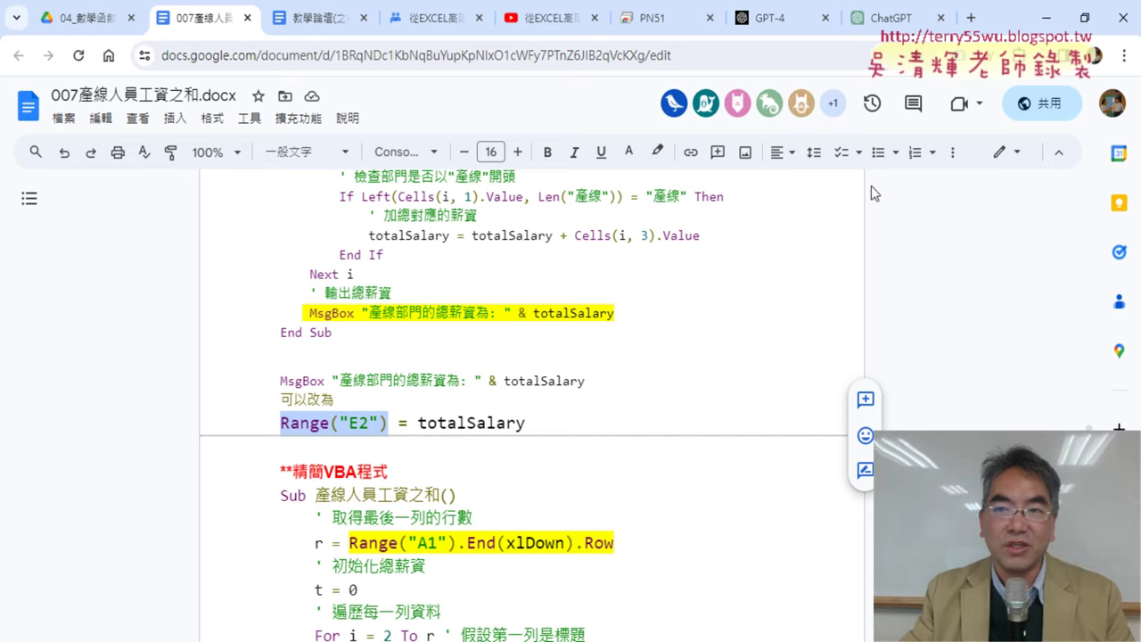
click(1046, 17)
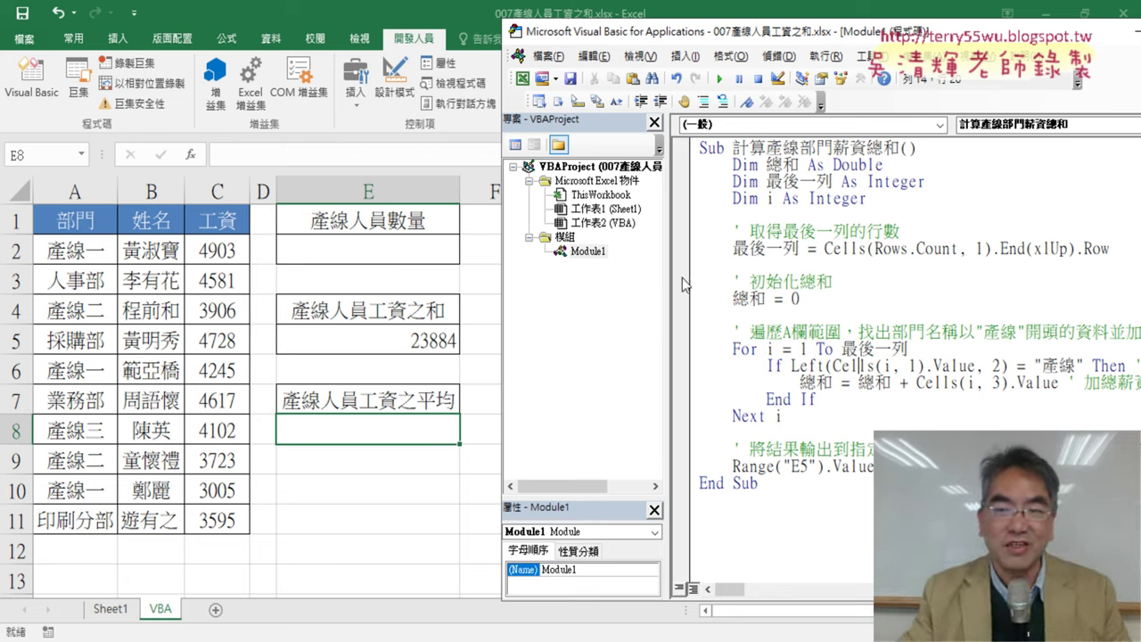
Widen the VBA code pane and shift the editor window left, then return to Google Docs
drag(667, 278, 581, 277)
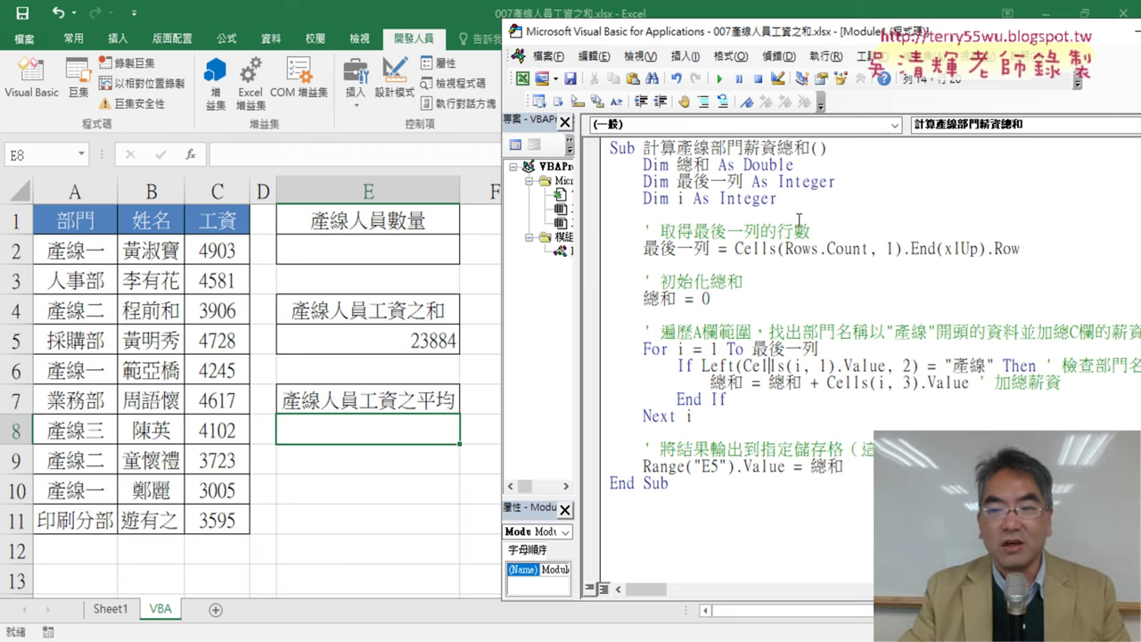
drag(789, 42, 706, 39)
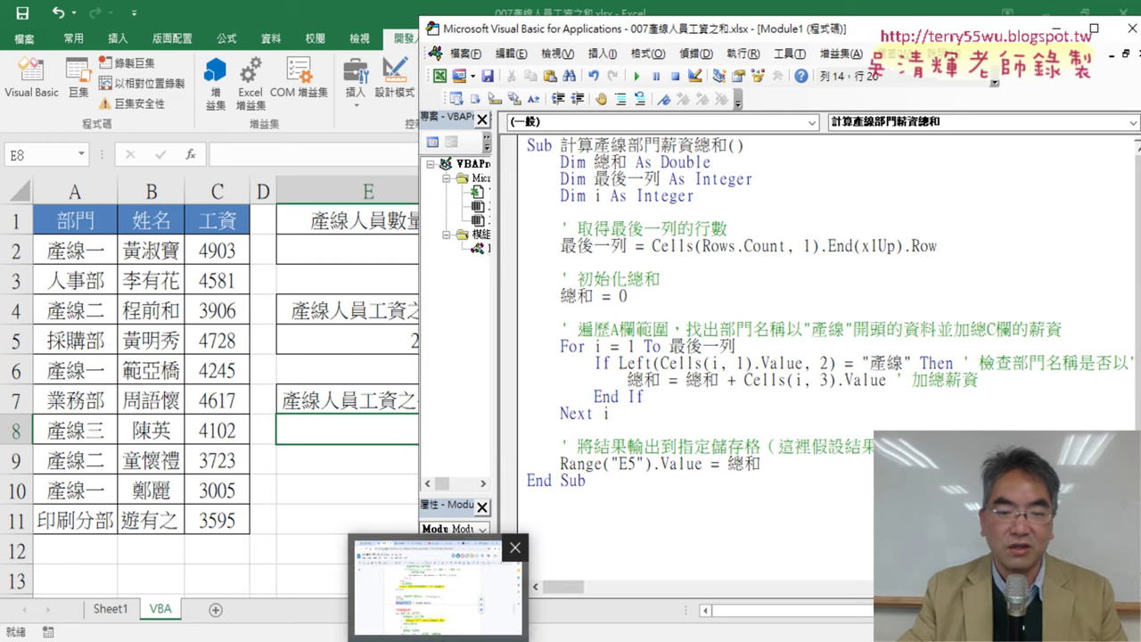
click(445, 633)
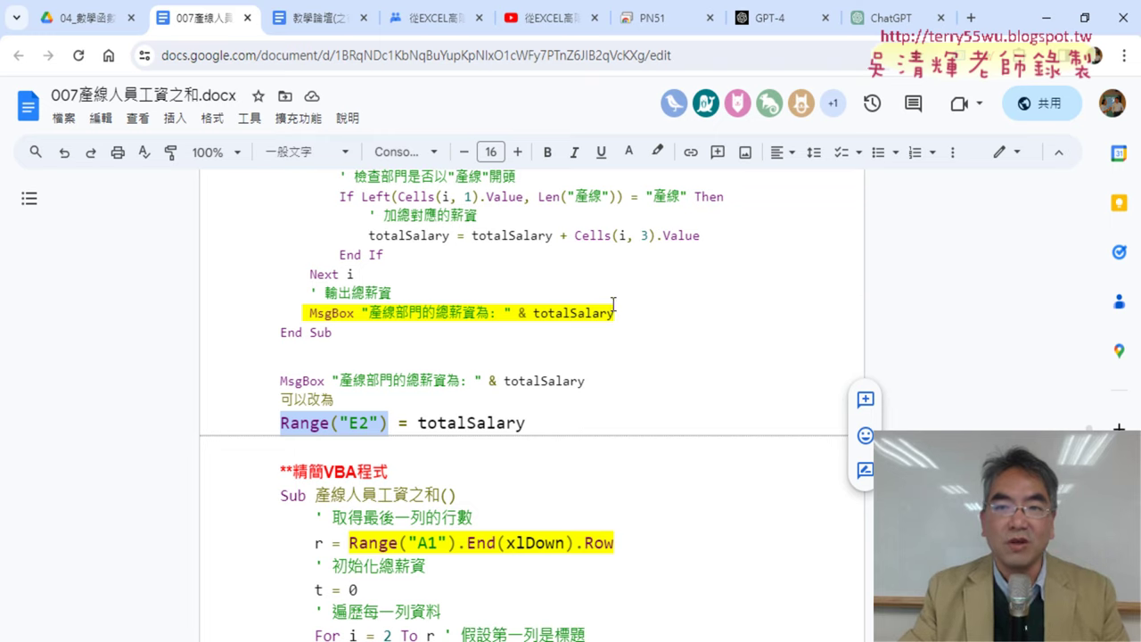
Copy the red question requesting a VBA program summing column C salaries of 產線 departments
scroll(582, 299, up, 2)
scroll(582, 300, up, 2)
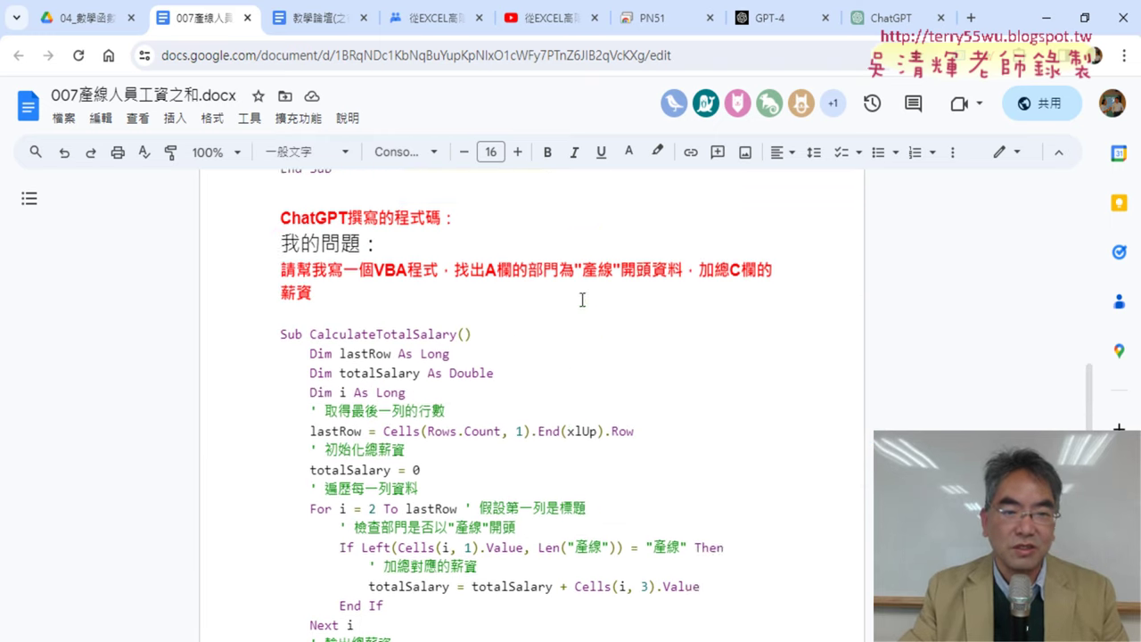
scroll(582, 299, up, 1)
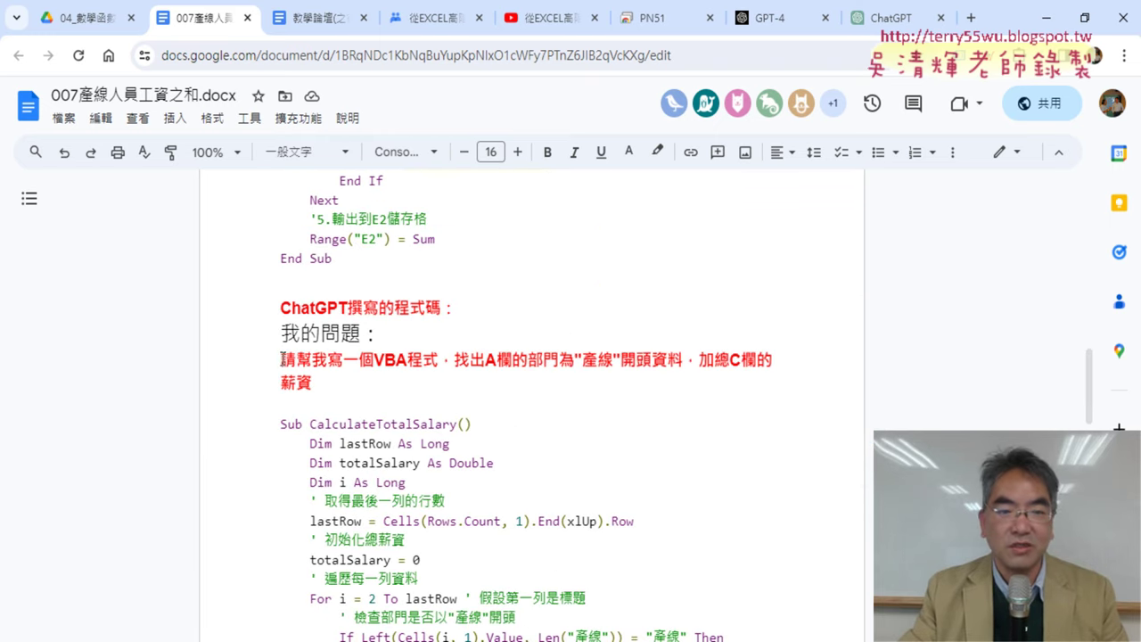
drag(282, 358, 351, 380)
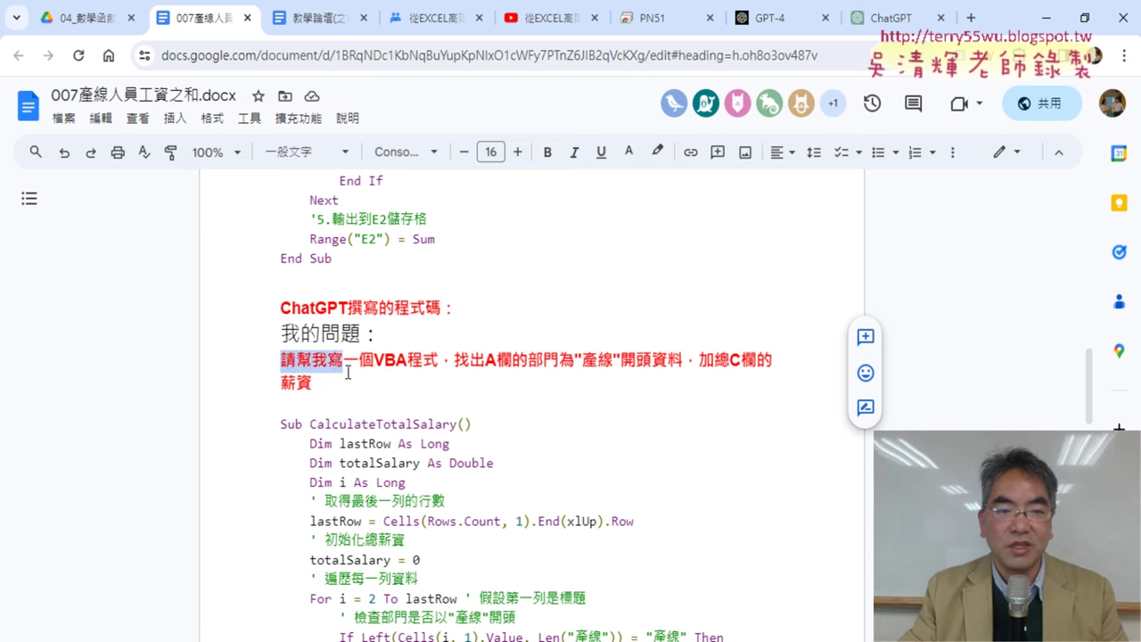
right_click(437, 364)
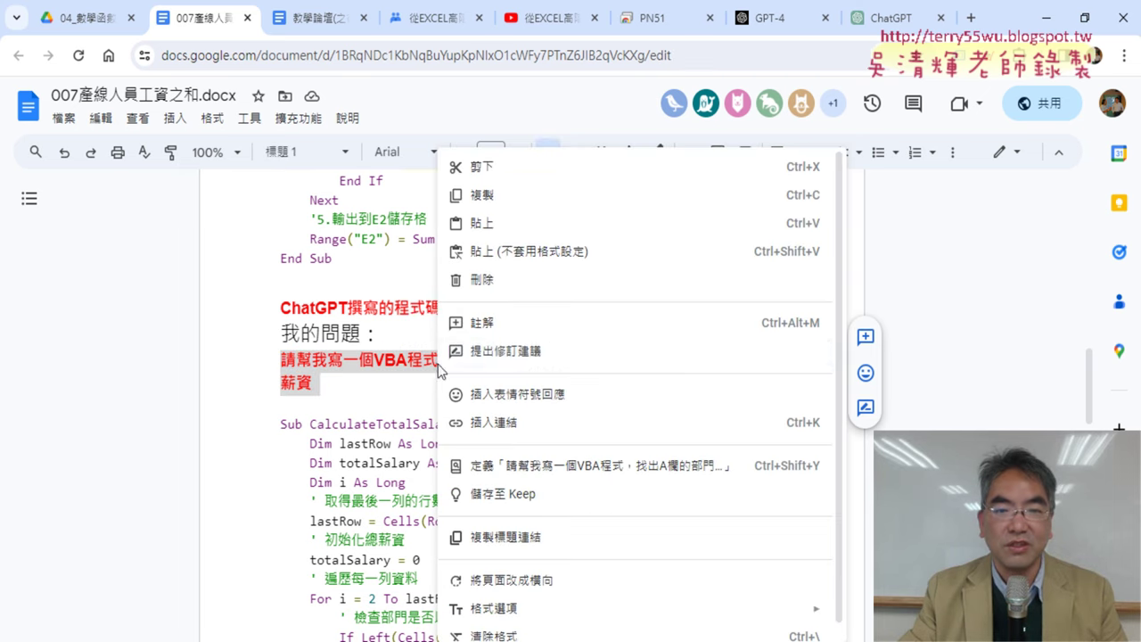
click(489, 201)
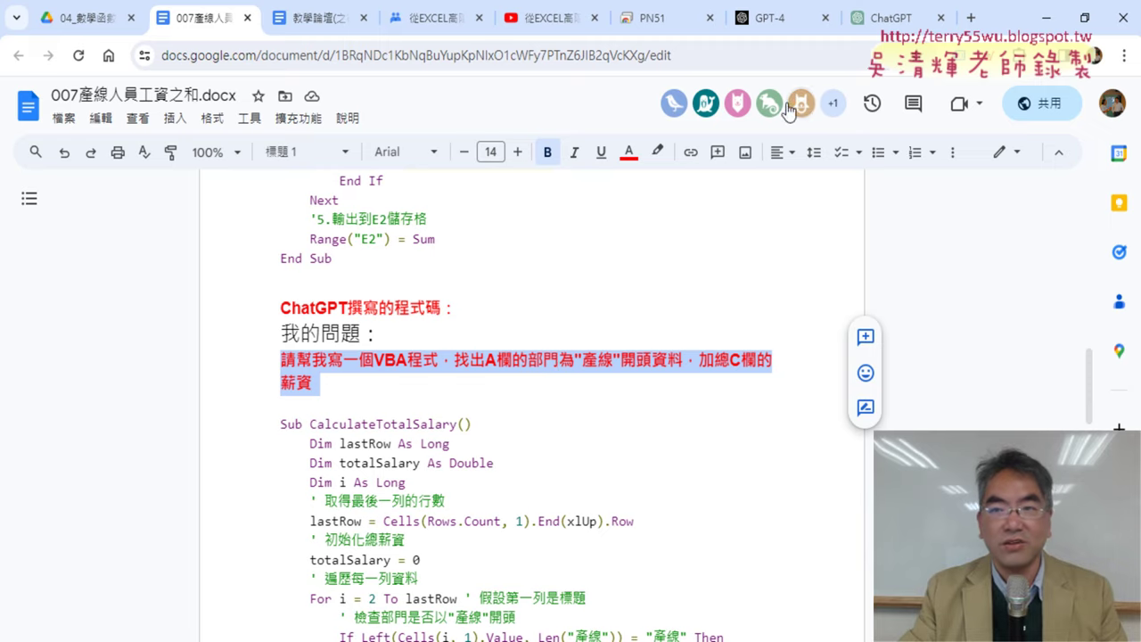
In ChatGPT, check the GPT-4 info page, then paste the question into a new chat
click(889, 19)
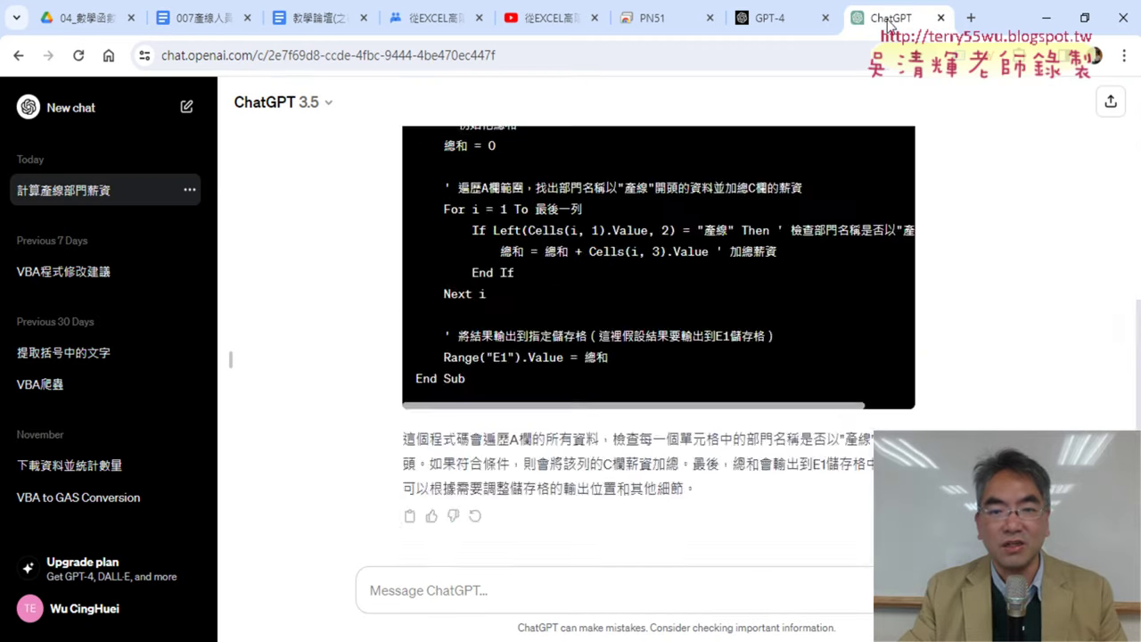
scroll(814, 192, up, 5)
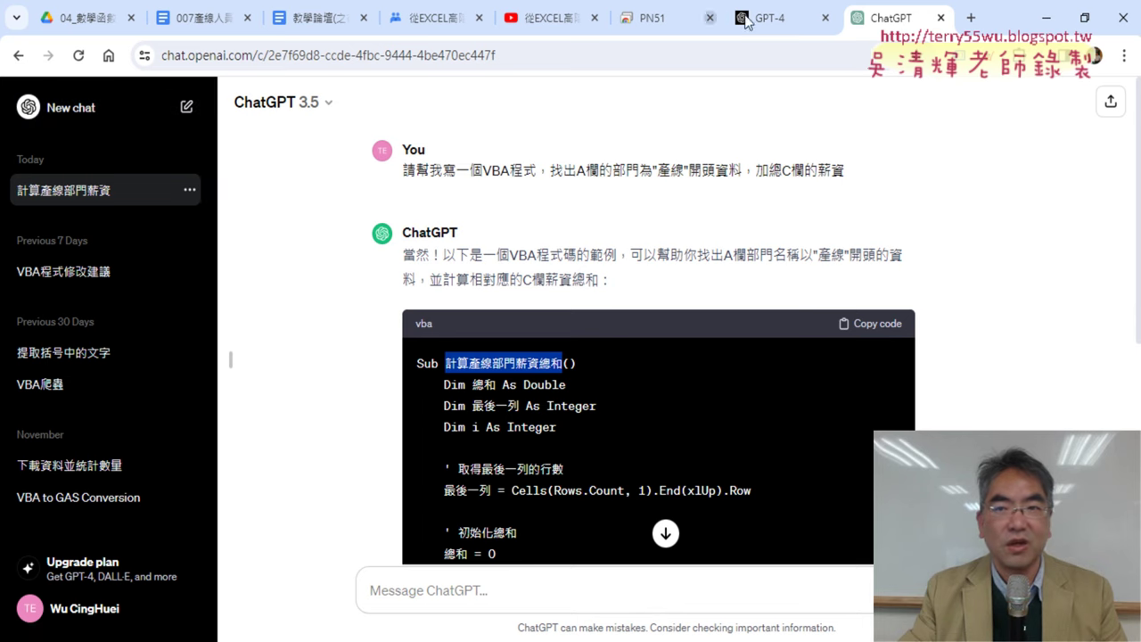
mouse_move(772, 27)
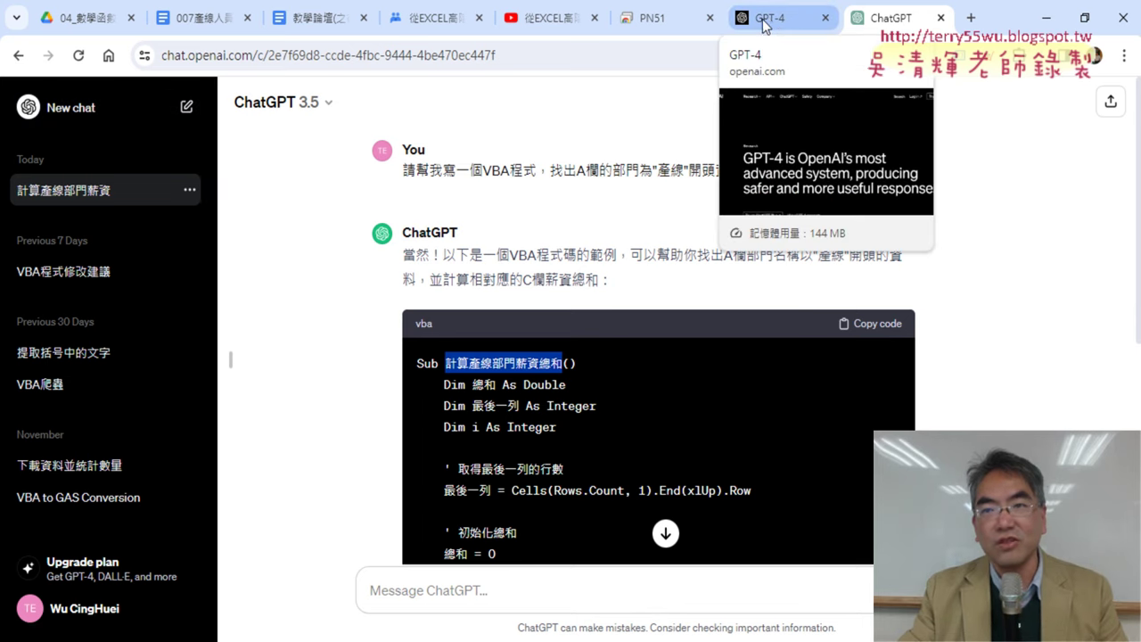
click(772, 26)
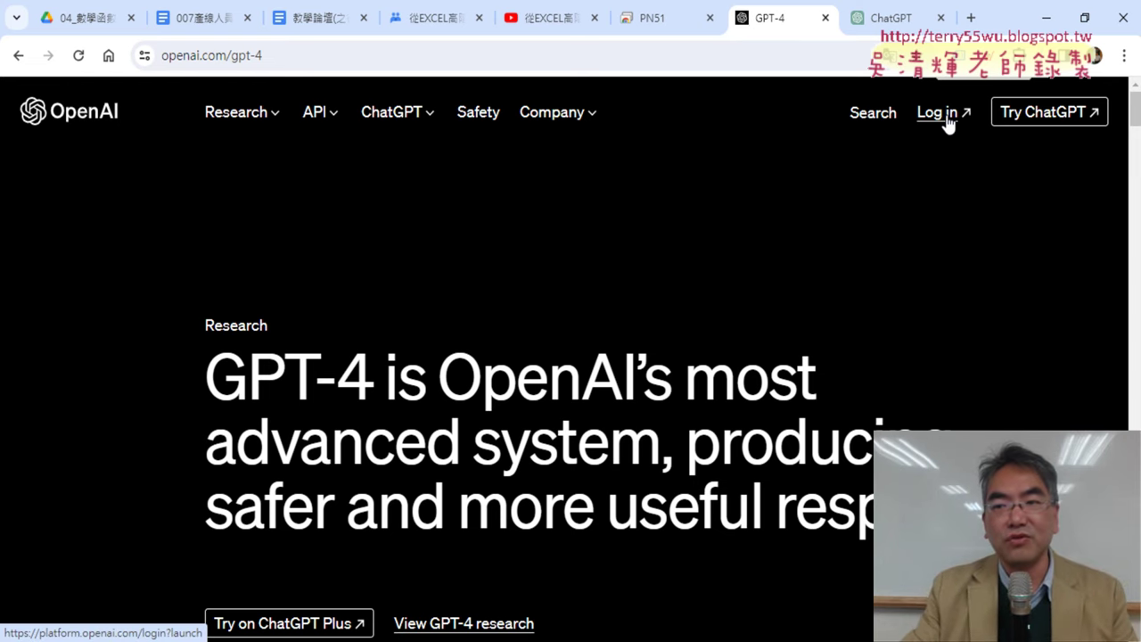
click(869, 18)
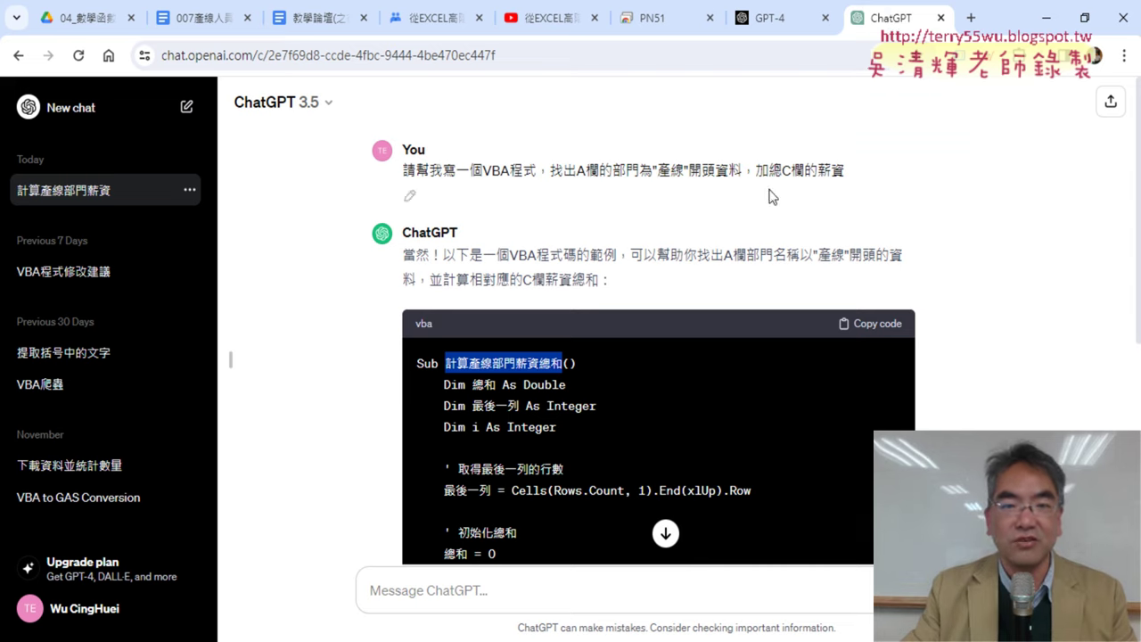
click(89, 107)
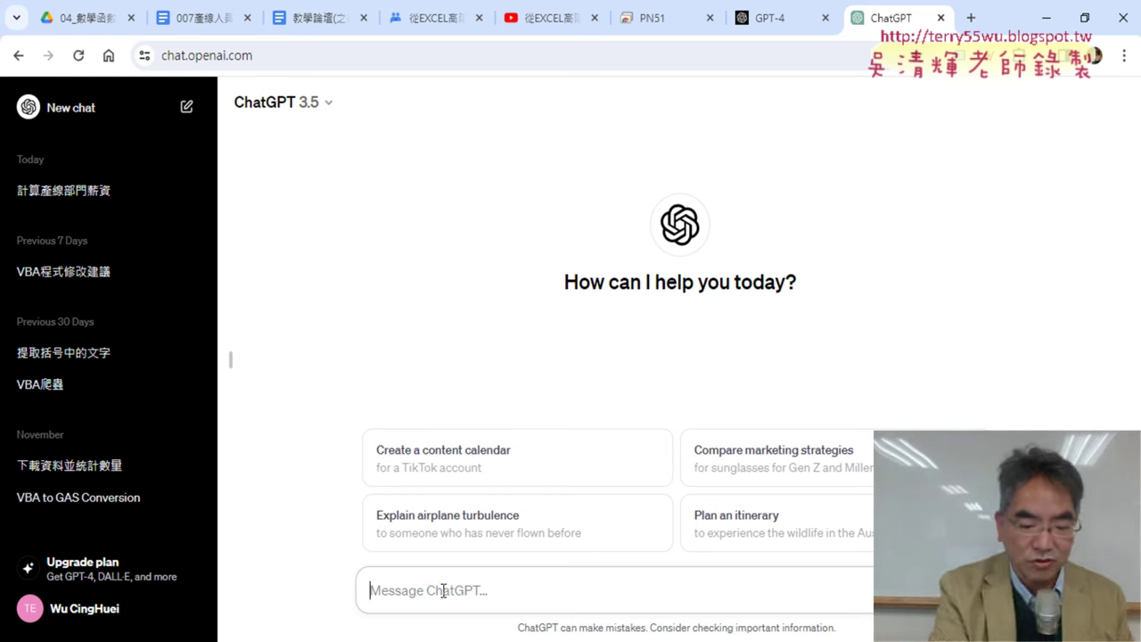
text(請幫我寫一個VBA程式，找出A欄的部門為"產線"開頭資料，加總C欄的薪資)
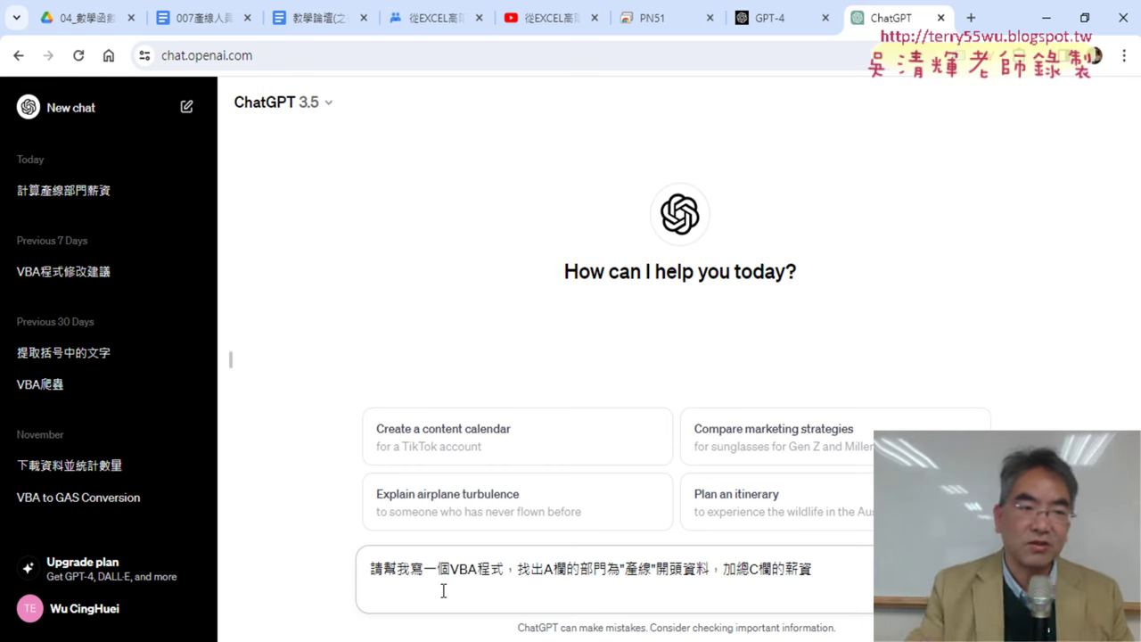
Copy the VBA code from the 計算產線部門薪資 chat and switch to the VBA editor
click(139, 200)
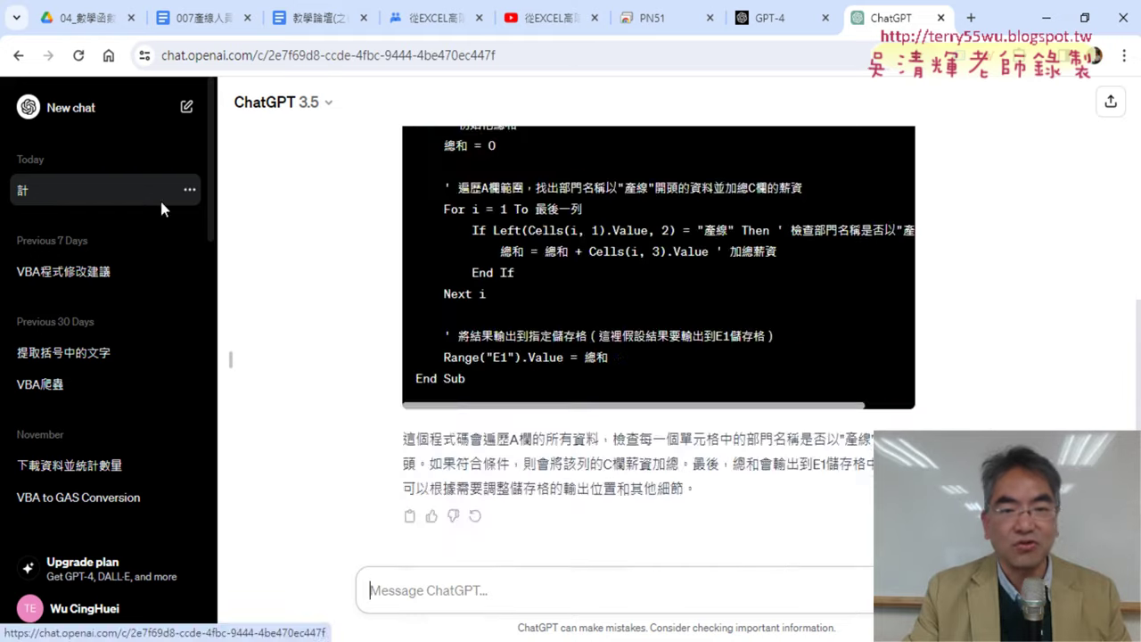
scroll(656, 281, up, 5)
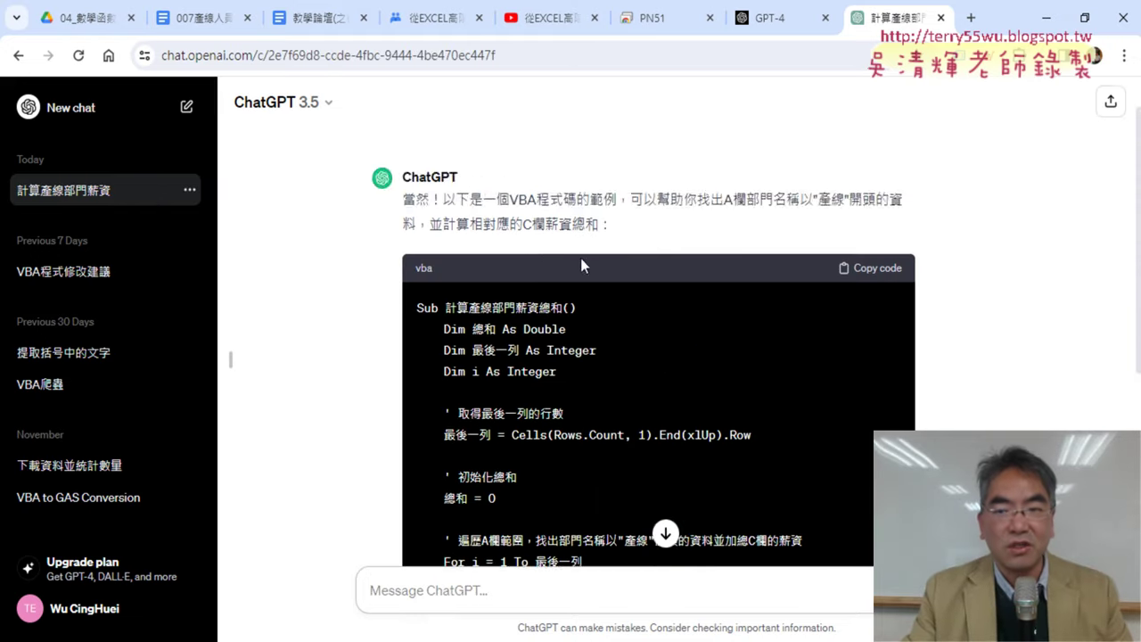
scroll(581, 265, down, 1)
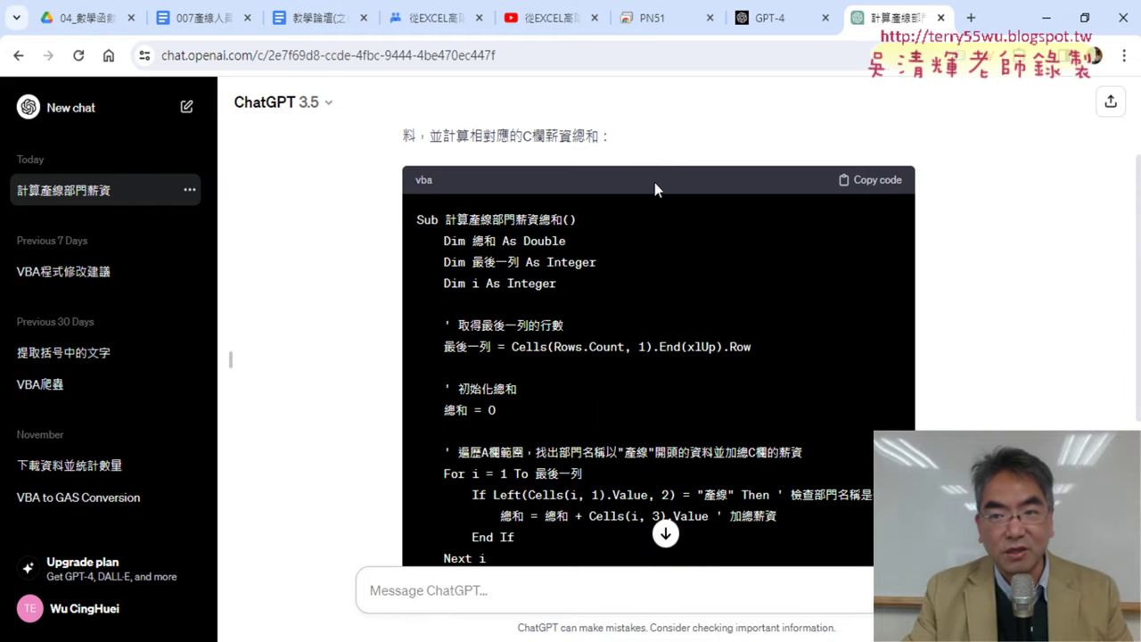
click(892, 181)
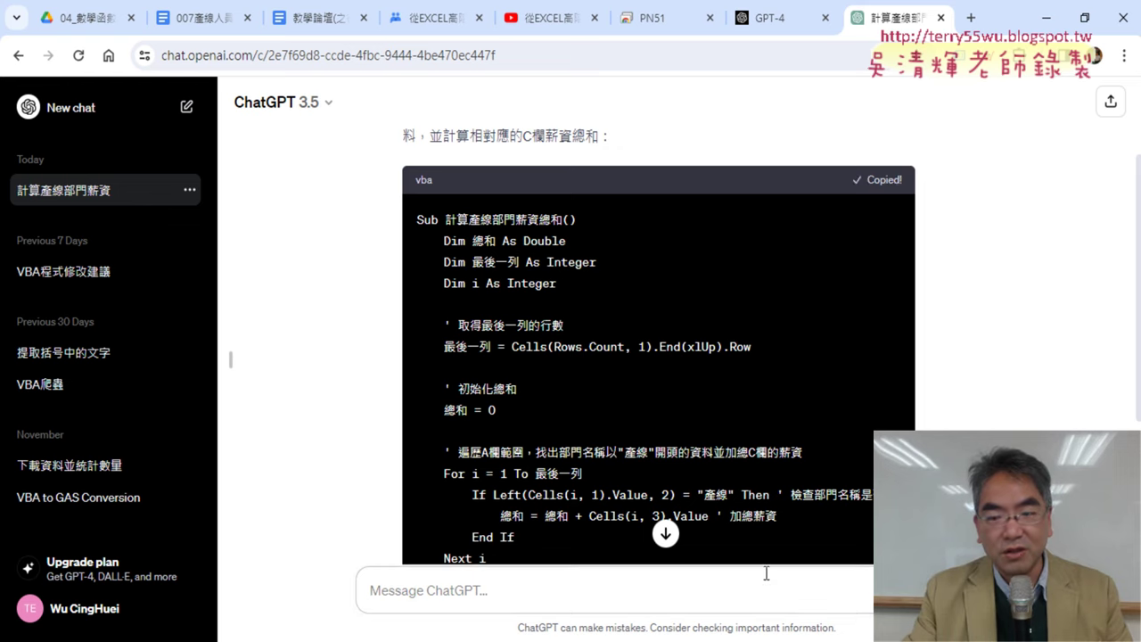
key(alt+Tab)
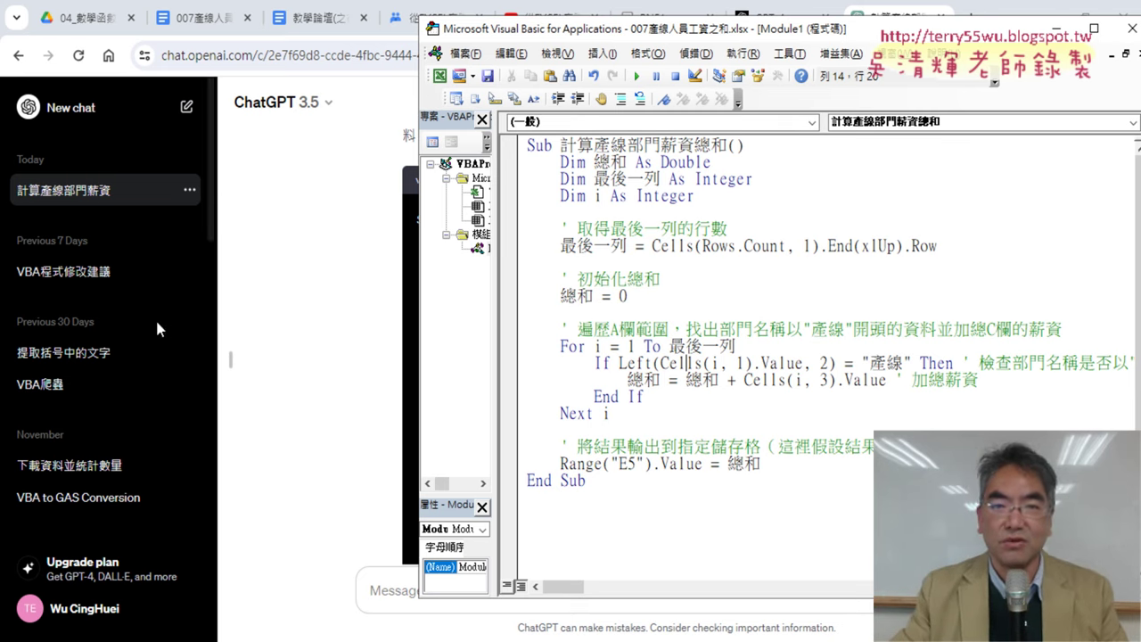
Bring the ChatGPT 計算產線部門薪資 code page back to the front
click(279, 353)
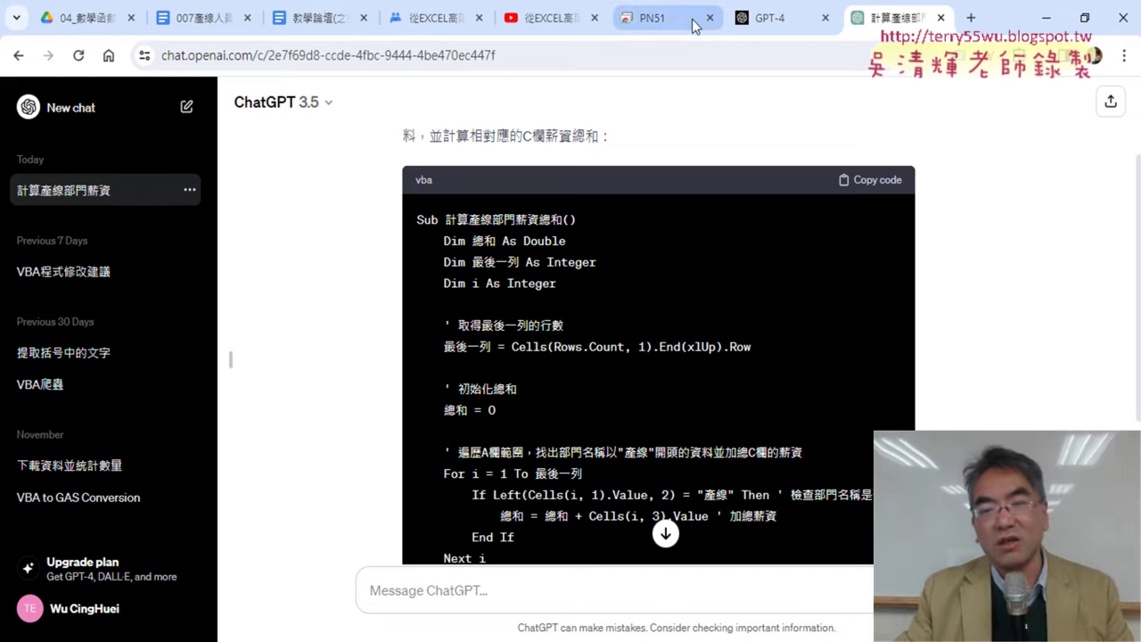